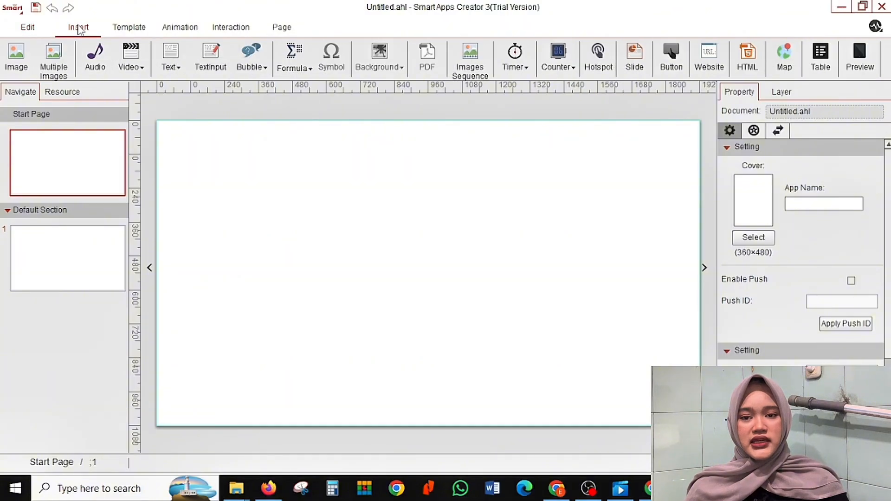
Insert the image "Stomach Organ Presentation in a Bold Style (1)" from Downloads on the Start Page
scroll(317, 160, "down", 10)
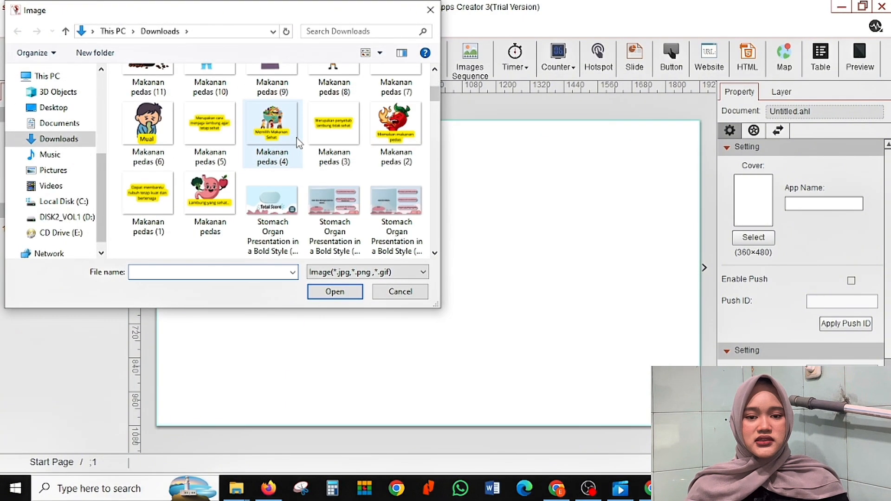
left_click(178, 197)
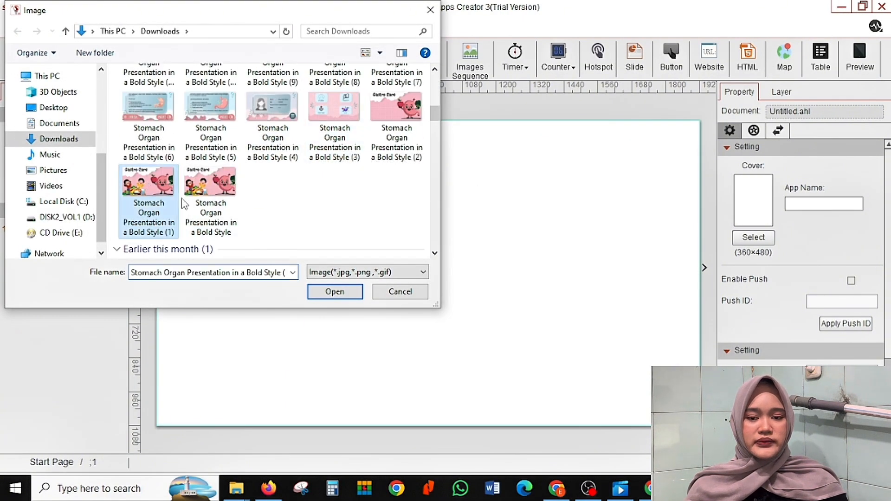
left_click(334, 290)
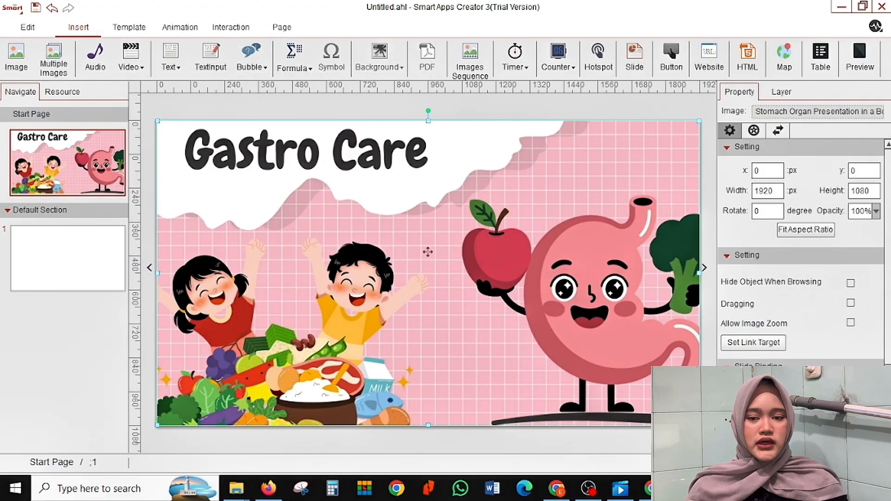
Add new blank pages to the Default Section until it has 18 pages
left_click(103, 255)
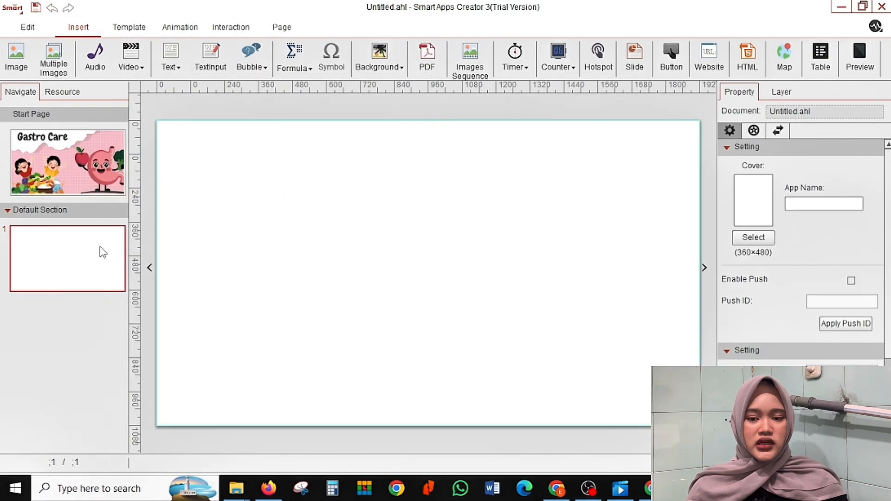
right_click(69, 254)
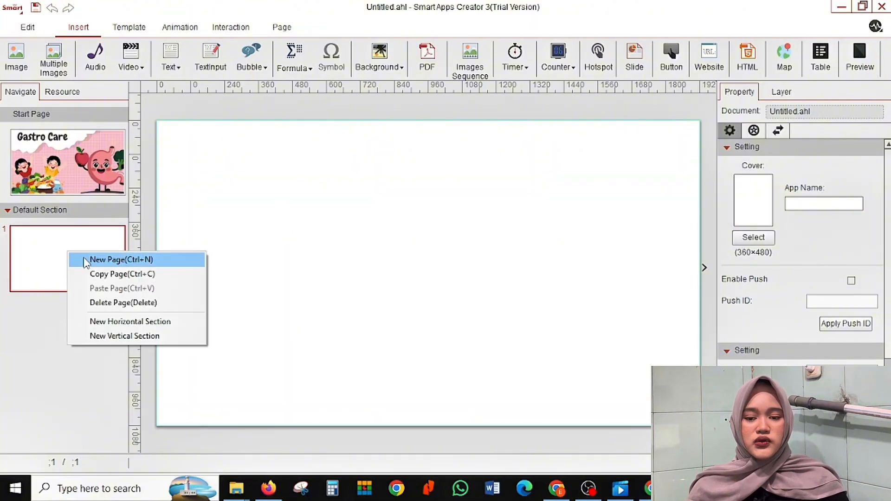
left_click(86, 261)
right_click(68, 253)
left_click(89, 260)
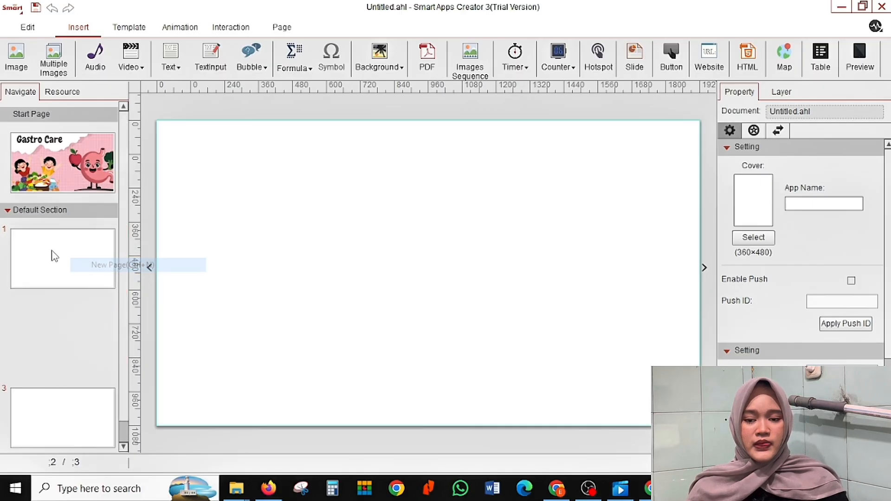
right_click(53, 252)
left_click(74, 260)
right_click(52, 252)
left_click(72, 259)
right_click(55, 255)
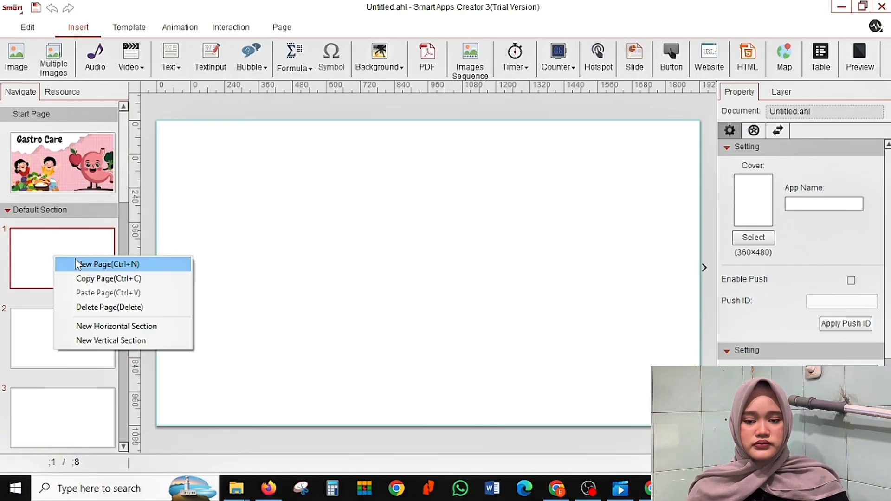
left_click(75, 262)
right_click(50, 254)
left_click(74, 262)
right_click(56, 256)
left_click(77, 264)
right_click(60, 257)
left_click(79, 265)
right_click(41, 259)
left_click(67, 267)
right_click(61, 264)
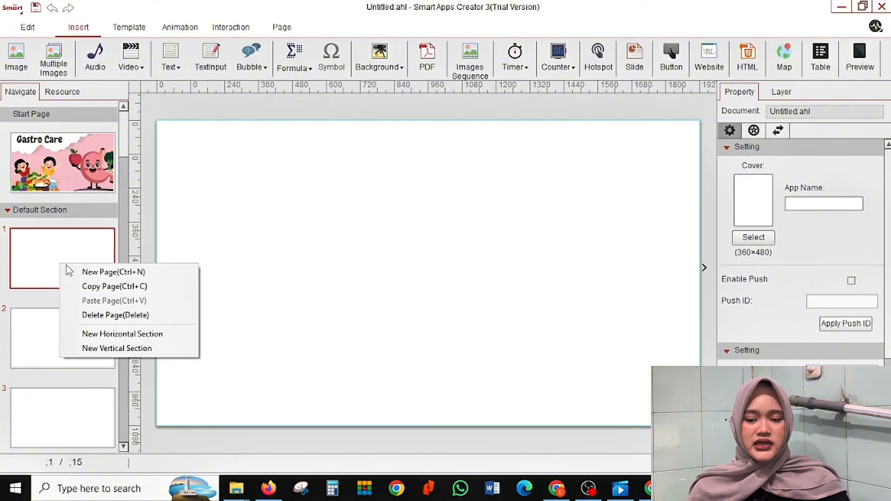
left_click(79, 271)
right_click(33, 244)
left_click(70, 255)
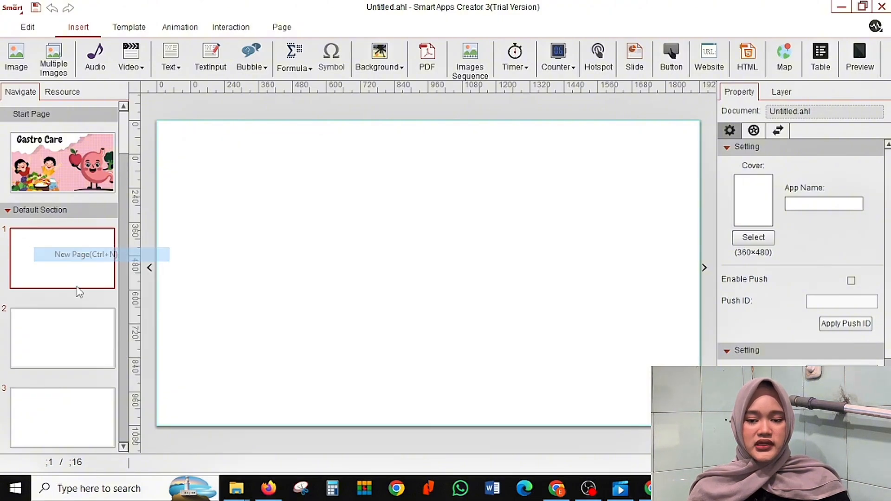
right_click(58, 274)
left_click(79, 282)
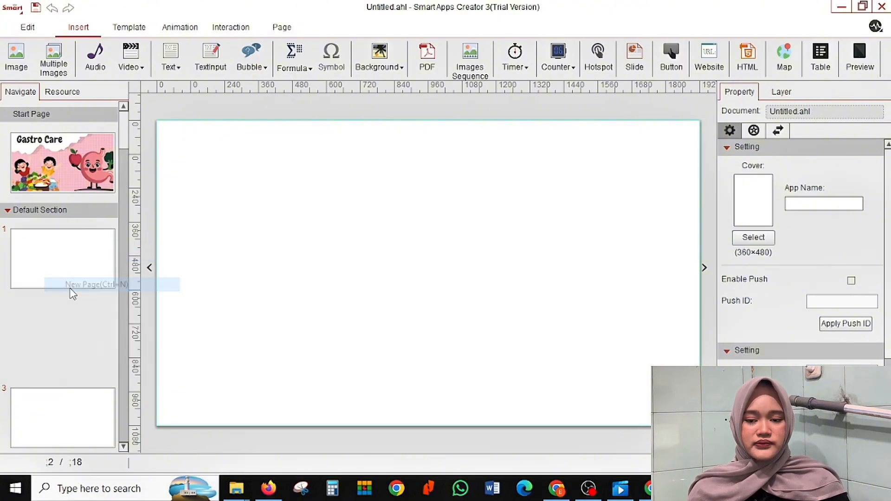
Insert the image "Stomach Organ Presentation in a Bold Style (2)" on page 1 and the next slide image on page 2
left_click(68, 271)
left_click(16, 55)
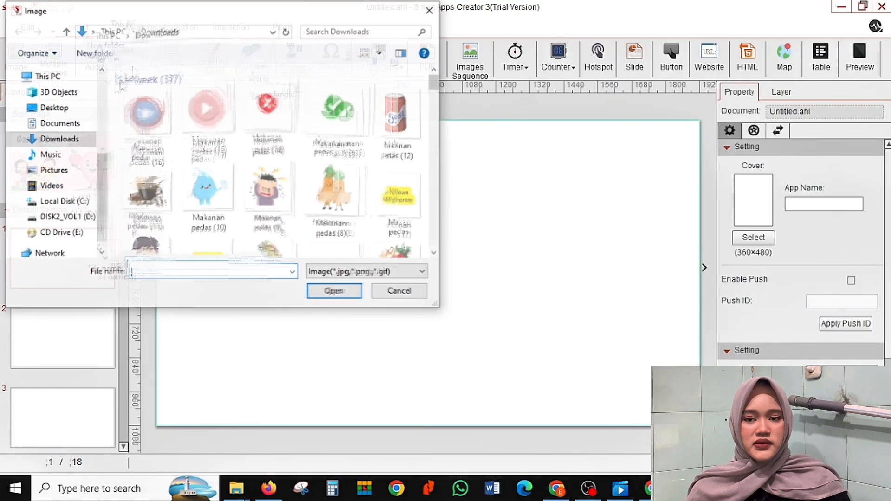
scroll(222, 131, "down", 5)
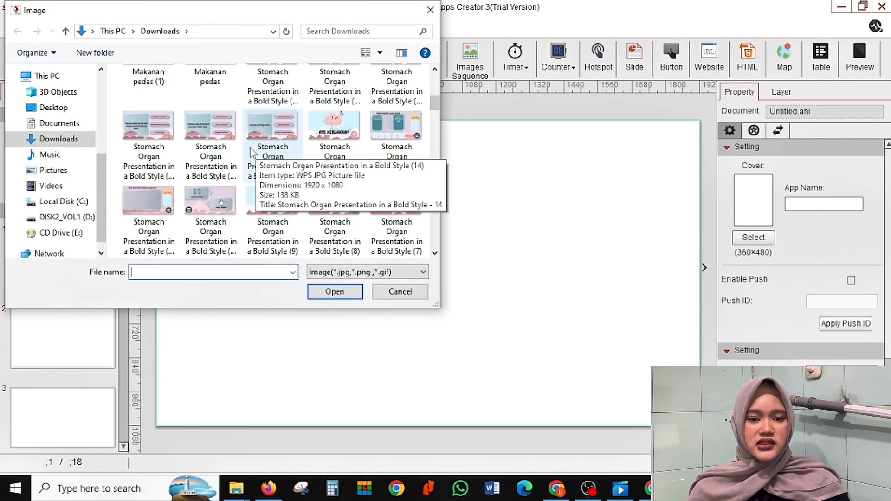
left_click(397, 126)
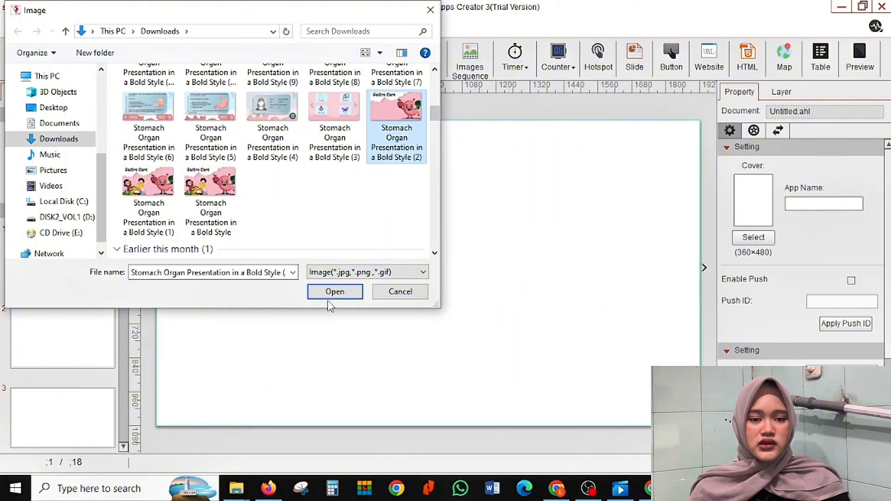
left_click(336, 293)
left_click(62, 338)
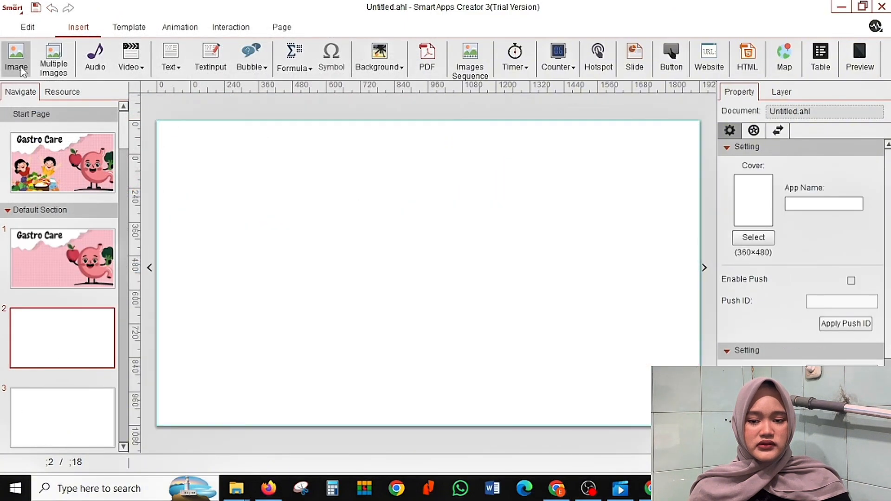
left_click(16, 55)
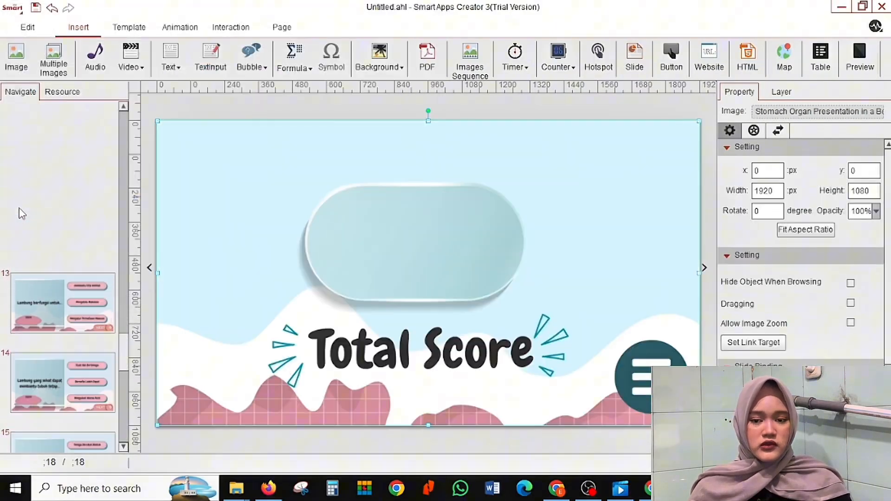
Insert the play button image "Makanan pedas (16)" on page 1, scaled to about 683 px square and placed in the page's lower-left corner
scroll(45, 273, "up", 15)
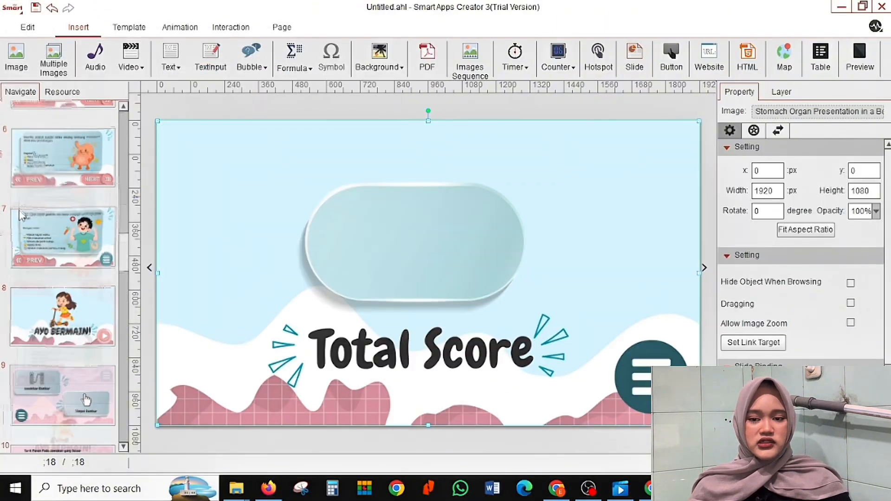
left_click(45, 273)
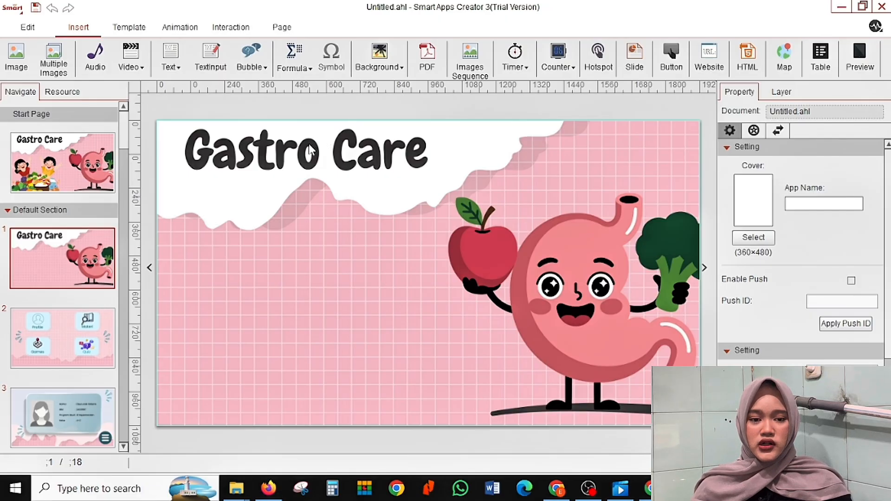
left_click(16, 55)
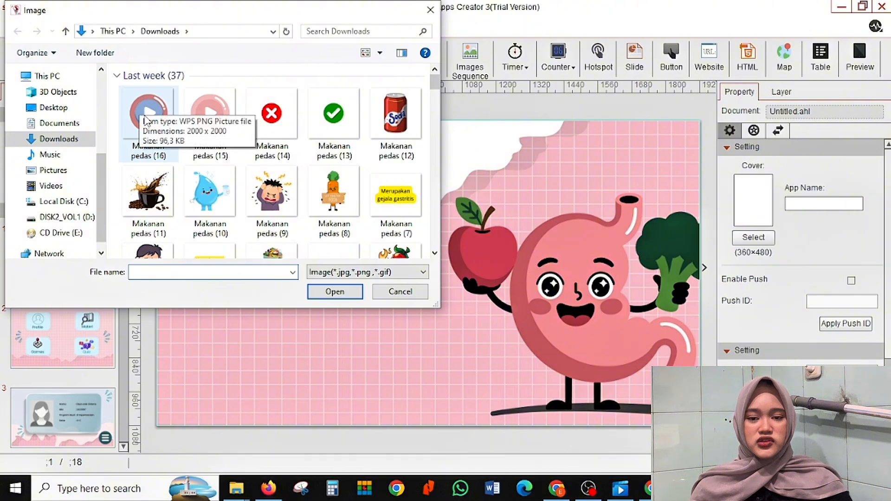
left_click(143, 111)
left_click(330, 293)
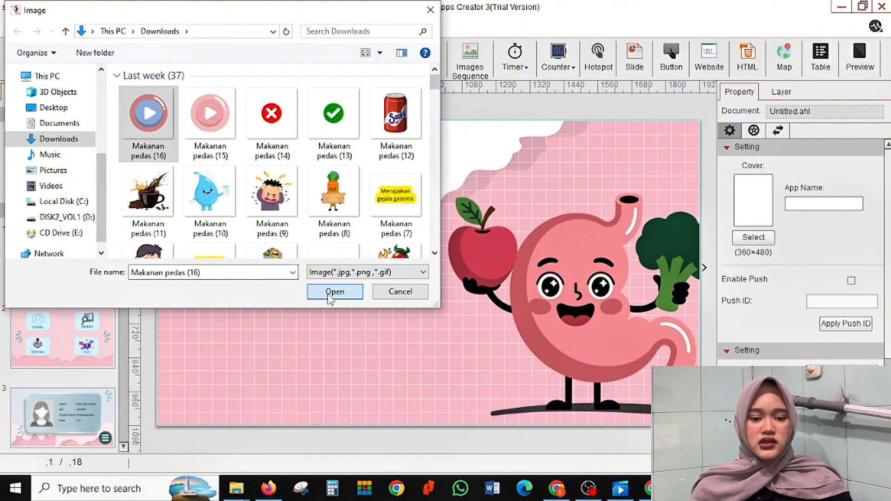
left_click_drag(278, 425, 387, 293)
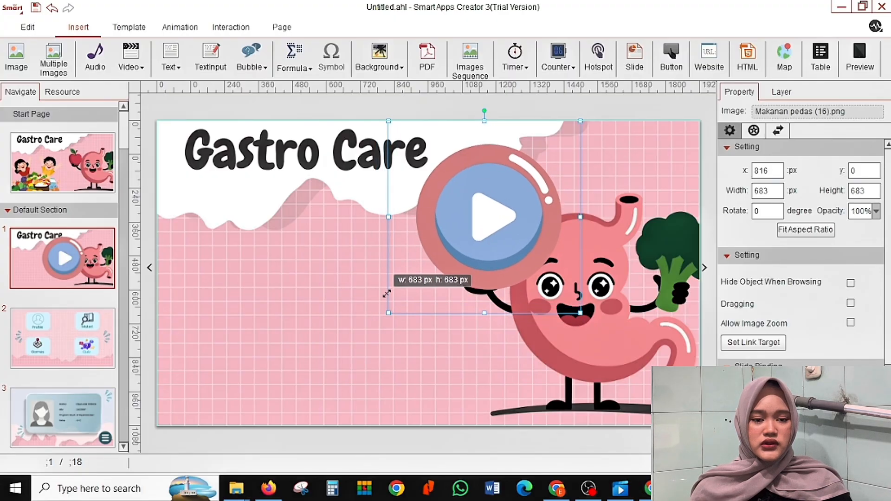
left_click_drag(461, 239, 222, 352)
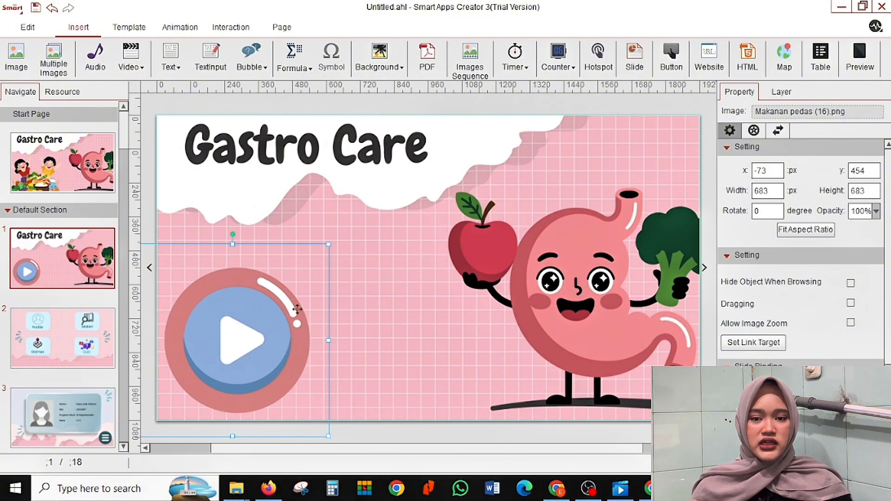
Insert the audio file "47313572-ui-sounds-pack-3-7-359721" on page 1 and place its icon outside the page, just above the upper-left corner
left_click(454, 280)
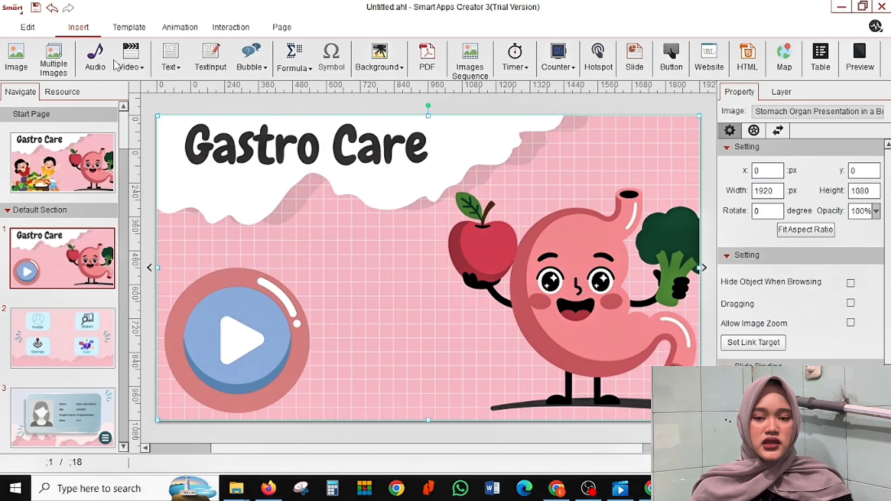
left_click(96, 55)
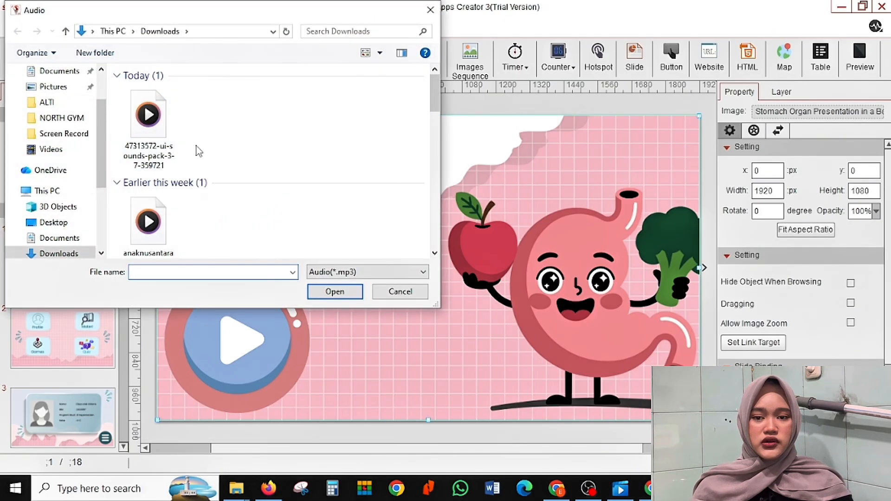
left_click(148, 124)
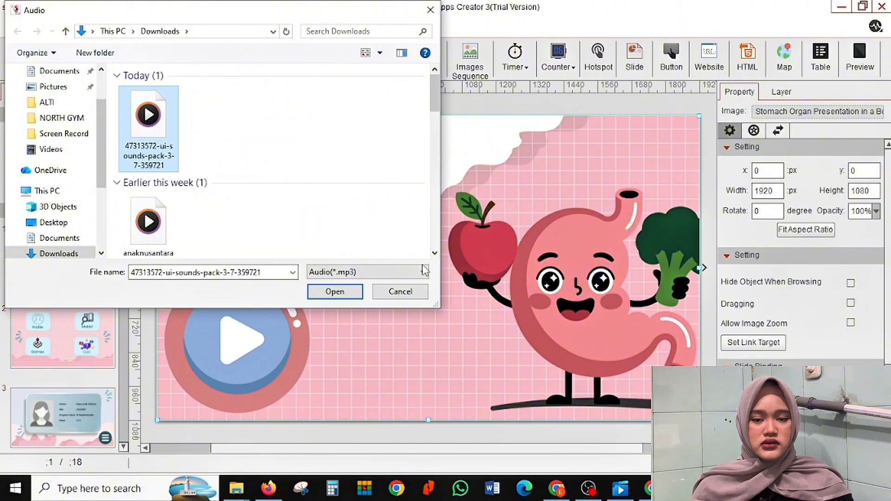
left_click(336, 293)
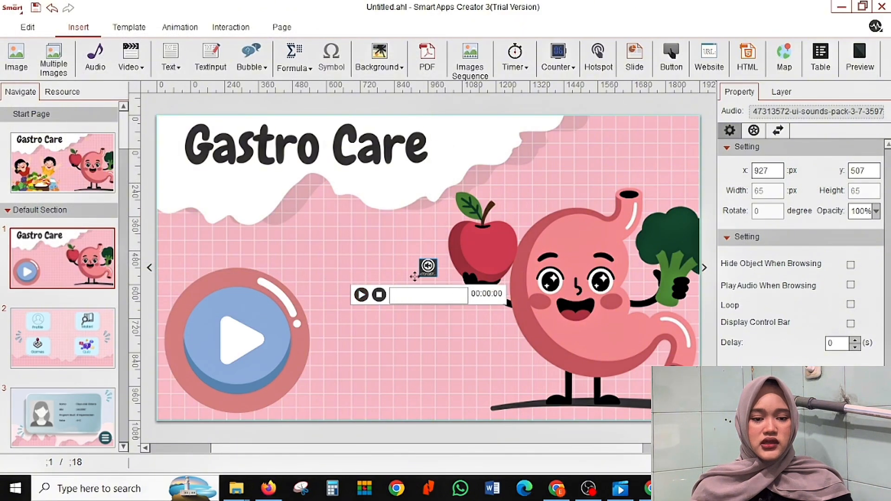
left_click_drag(427, 267, 151, 98)
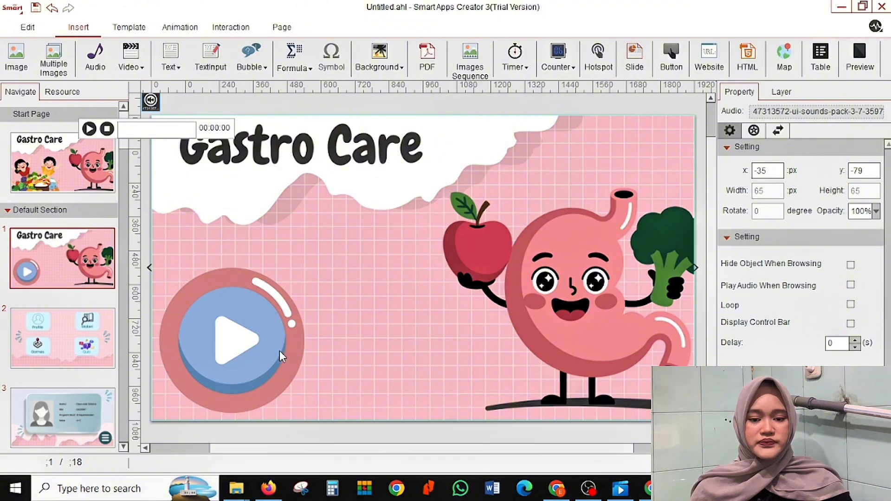
Add a Touch interaction to the play button that applies Play to the inserted audio
left_click(238, 335)
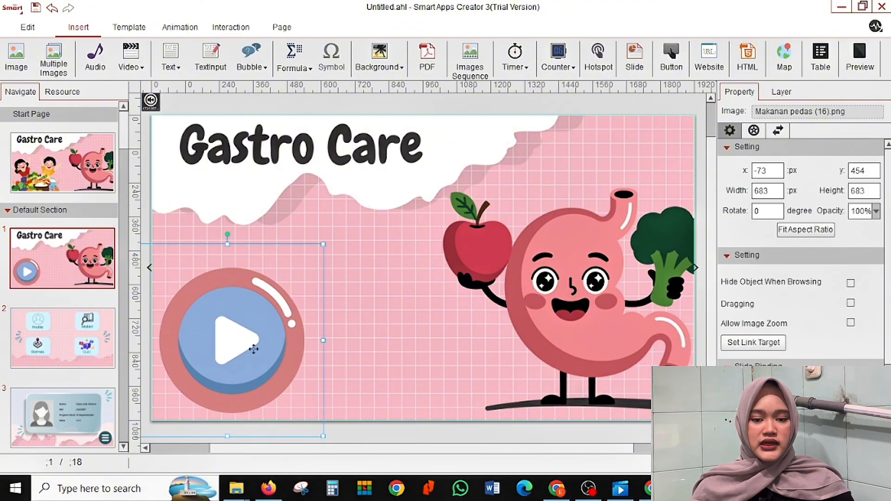
left_click(229, 28)
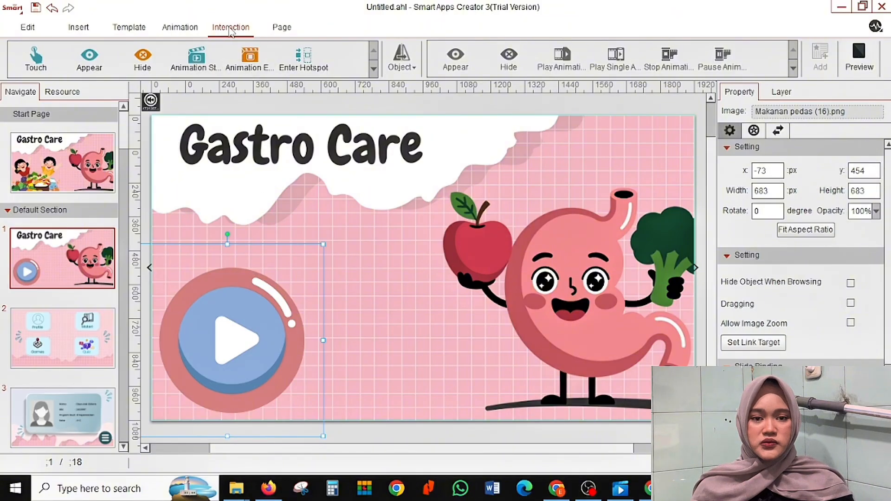
left_click(37, 58)
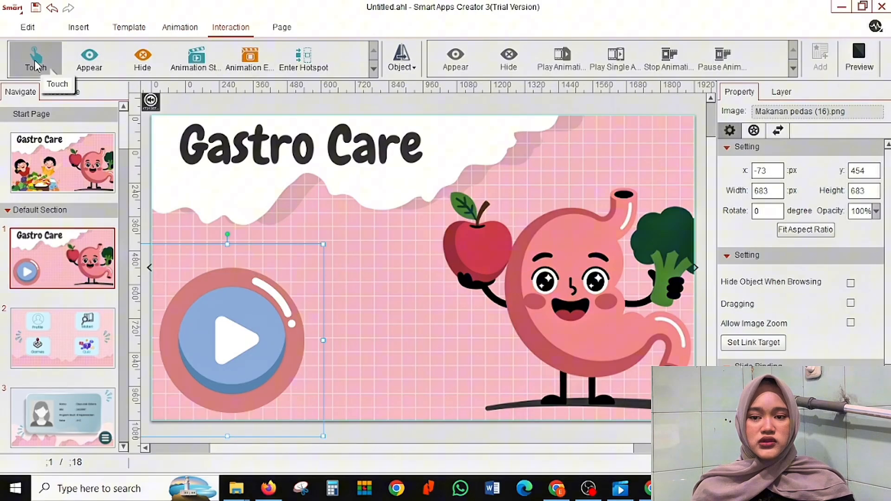
left_click(402, 60)
left_click(423, 96)
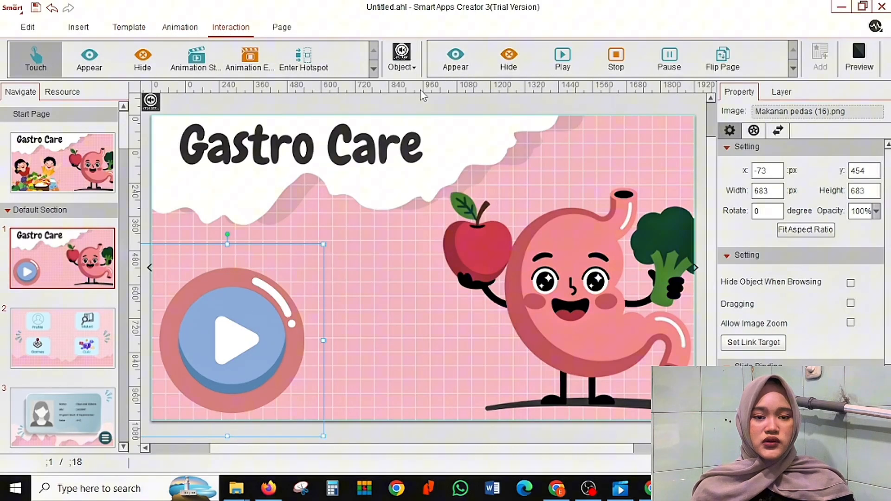
left_click(563, 55)
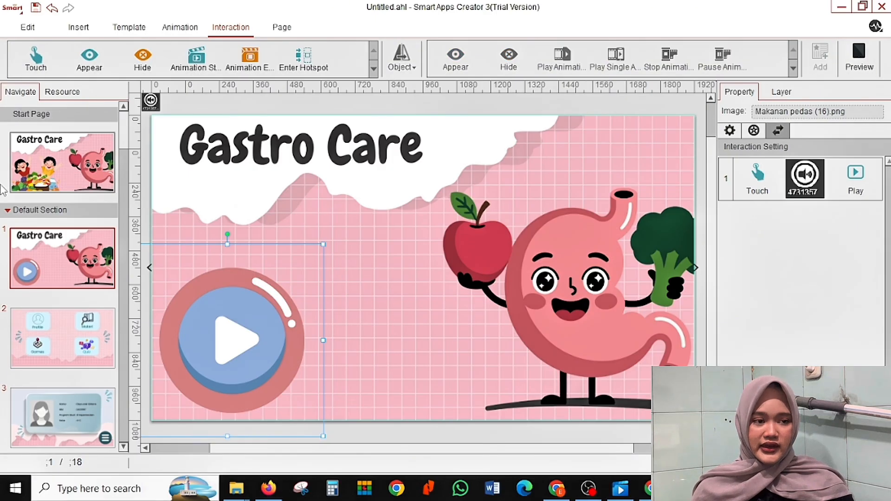
Add a second Touch interaction to the play button image "Makanan pedas (16)" that applies Flip Page to page 2
left_click(28, 69)
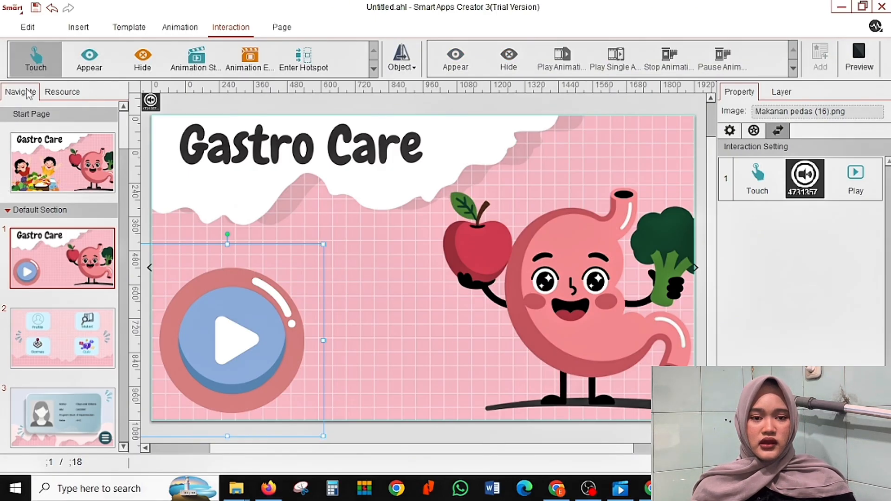
left_click(409, 67)
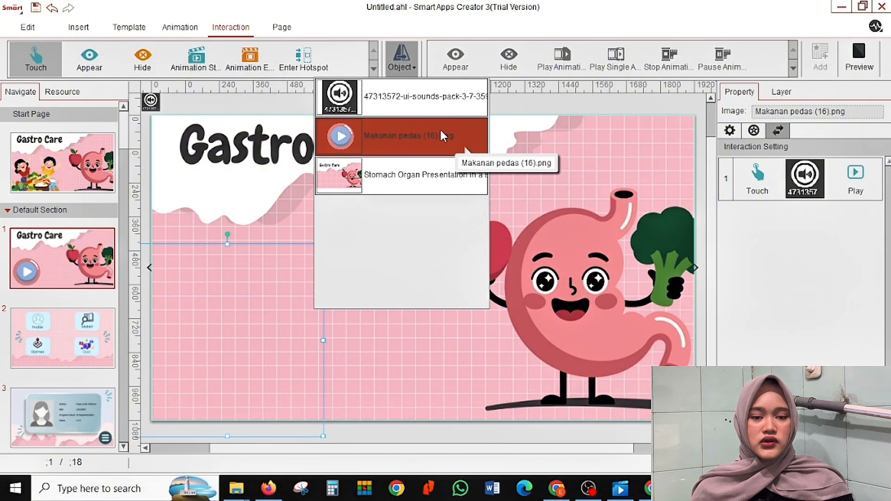
left_click(430, 135)
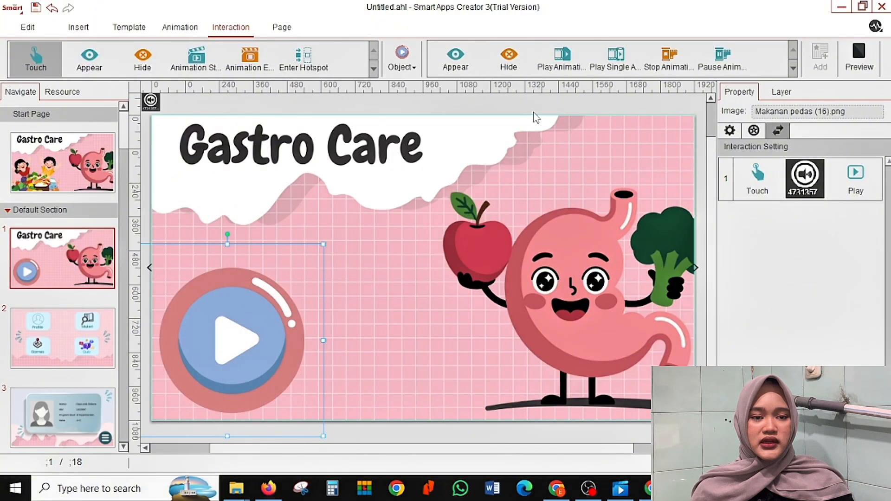
left_click(791, 70)
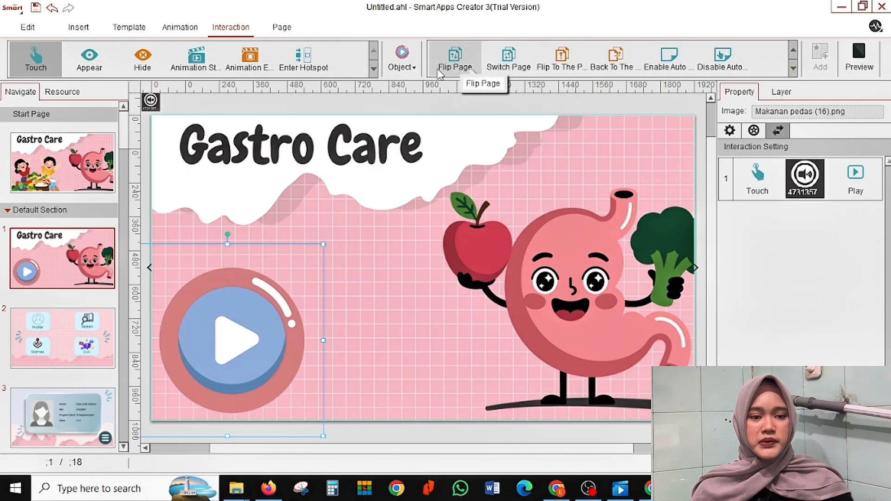
left_click(454, 60)
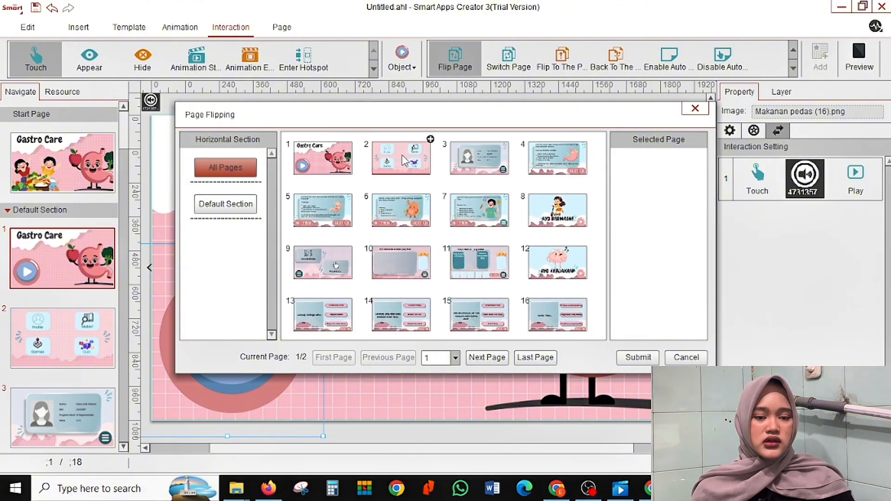
left_click(403, 160)
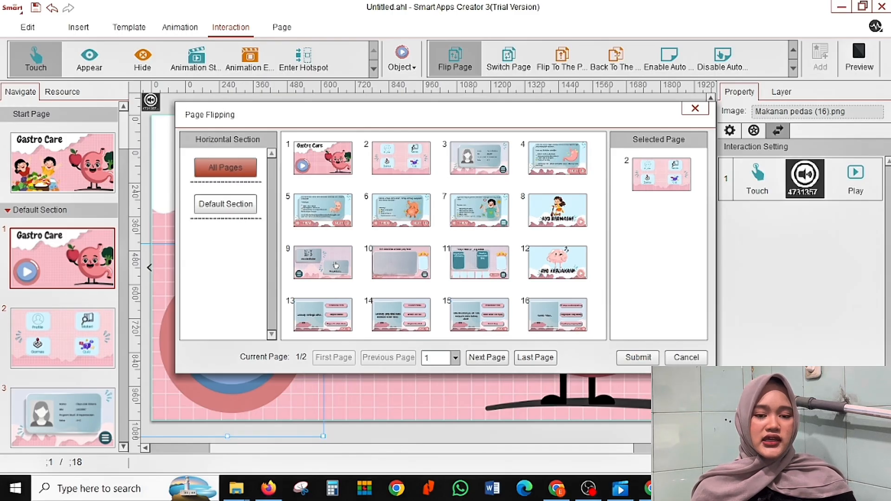
left_click(636, 359)
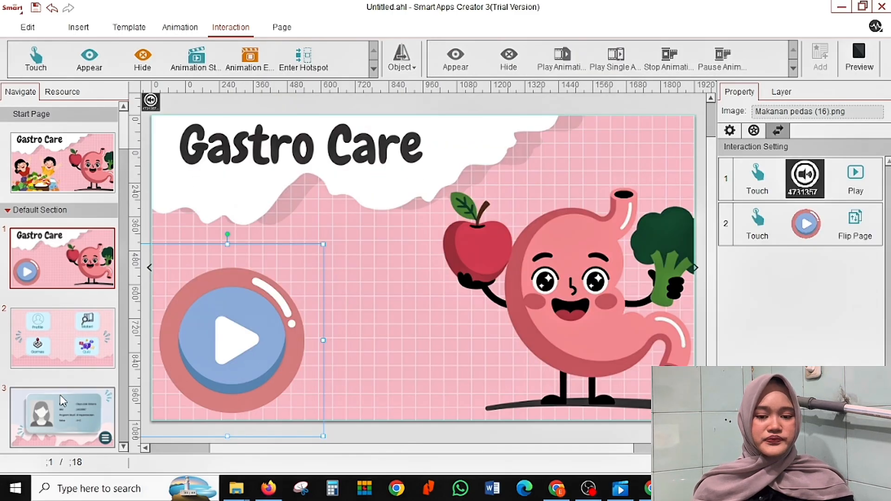
Preview the app and test the play button's page flip from page 1, then close the preview
left_click(859, 58)
left_click(199, 328)
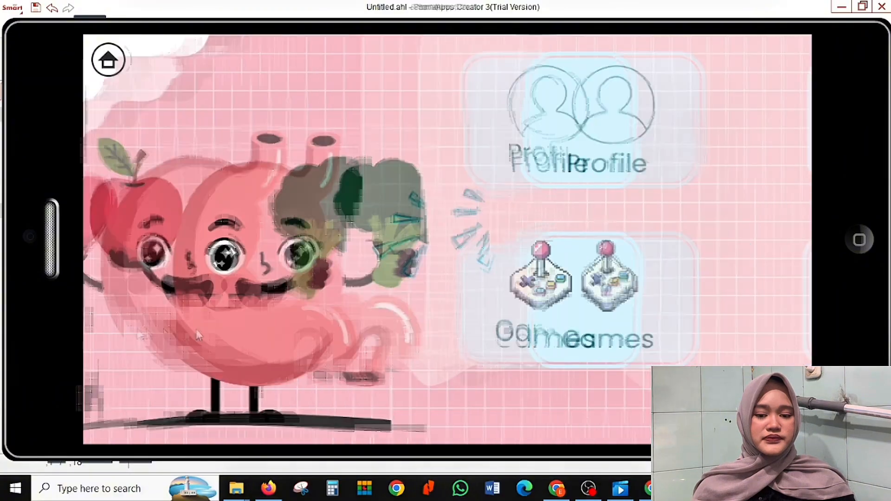
left_click(851, 238)
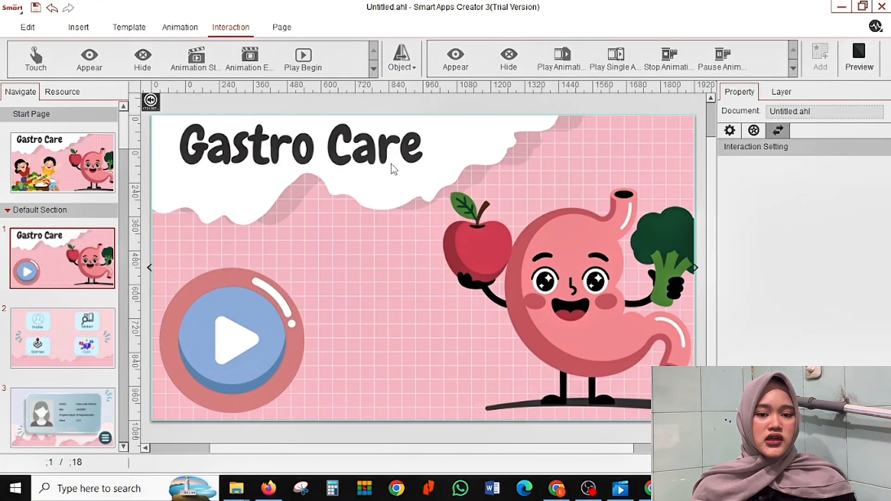
Add the audio file "anaknusantara" as the app's background music
left_click(282, 29)
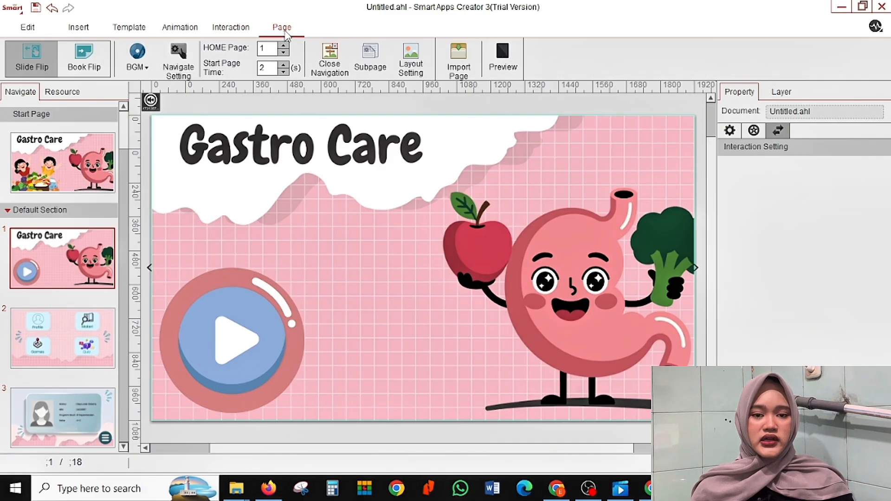
left_click(140, 65)
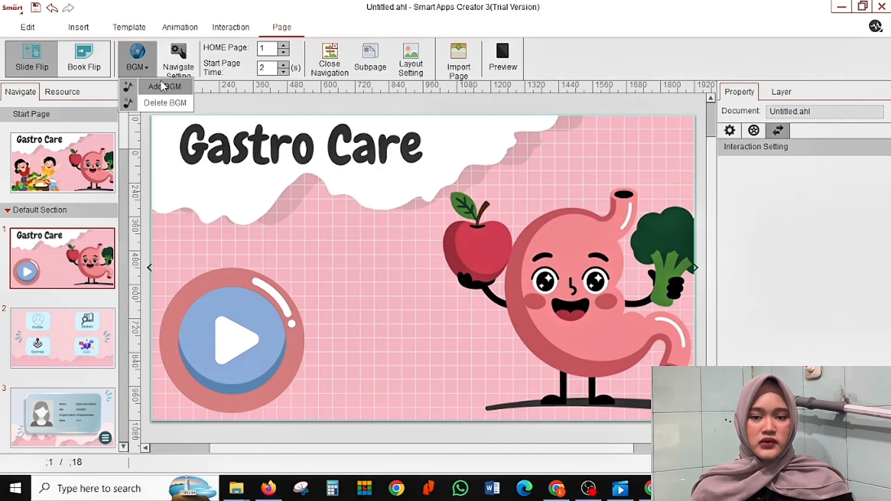
left_click(162, 85)
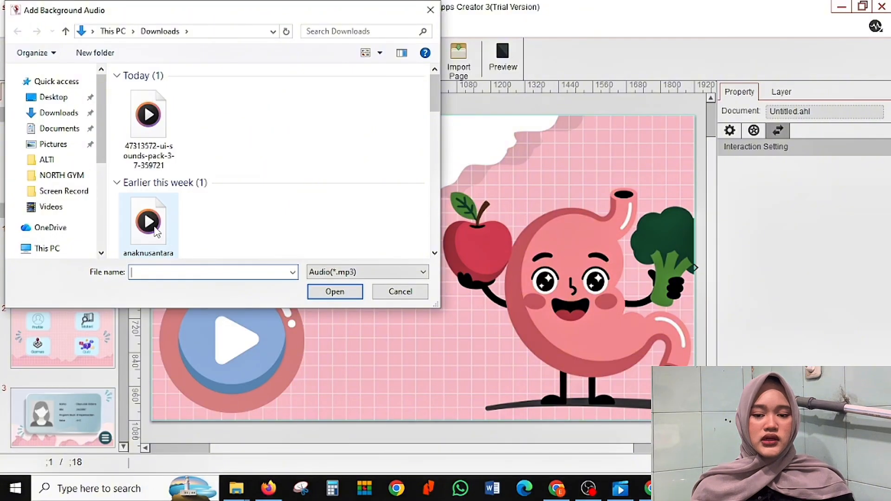
double_click(155, 231)
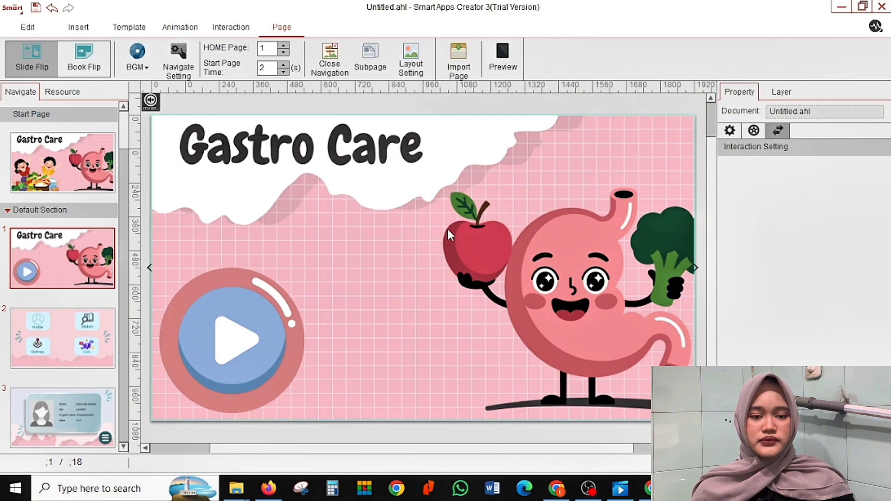
Preview the app with its background music, try the play button again, and return to editing
left_click(506, 63)
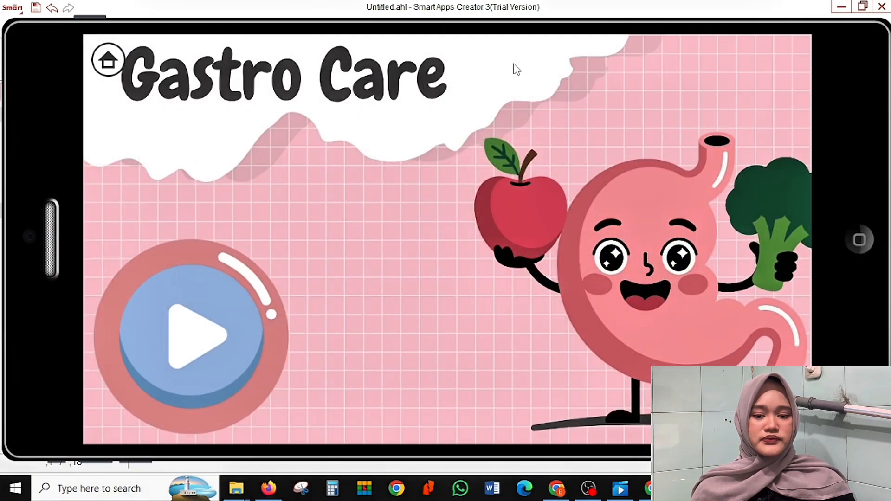
left_click(194, 339)
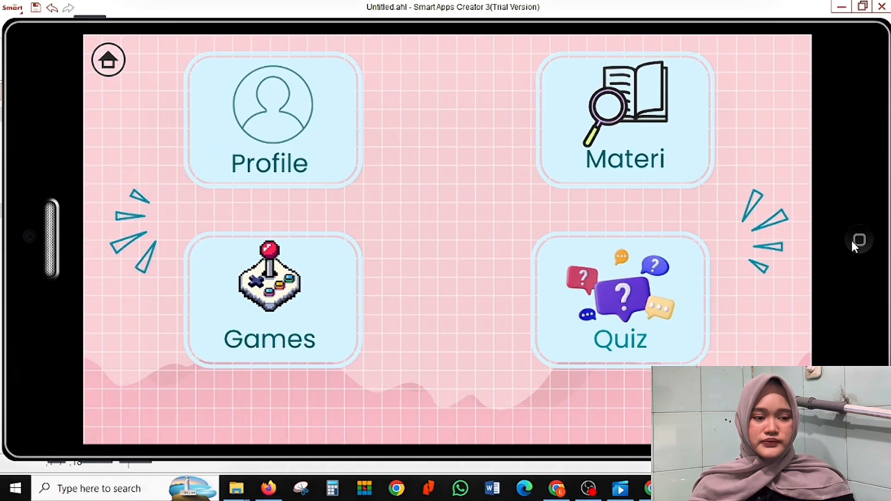
left_click(859, 241)
Insert a hotspot on page 2 and resize it to cover the whole Profile card
left_click(81, 332)
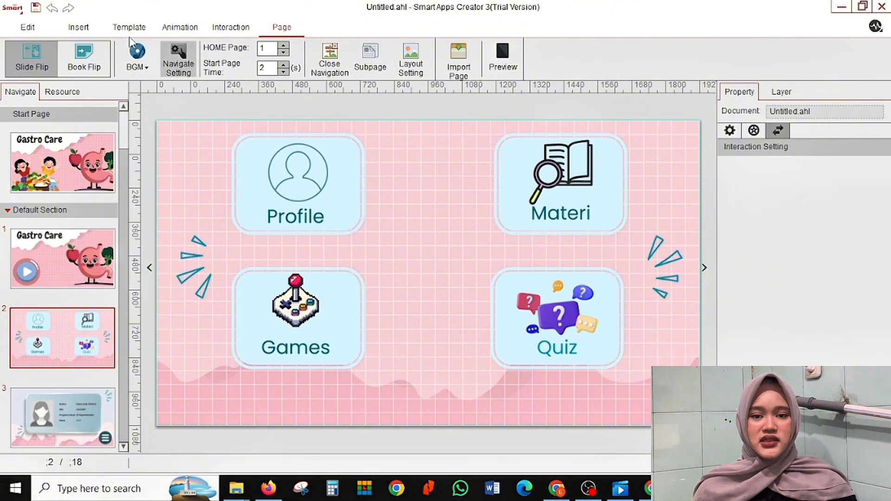
left_click(78, 28)
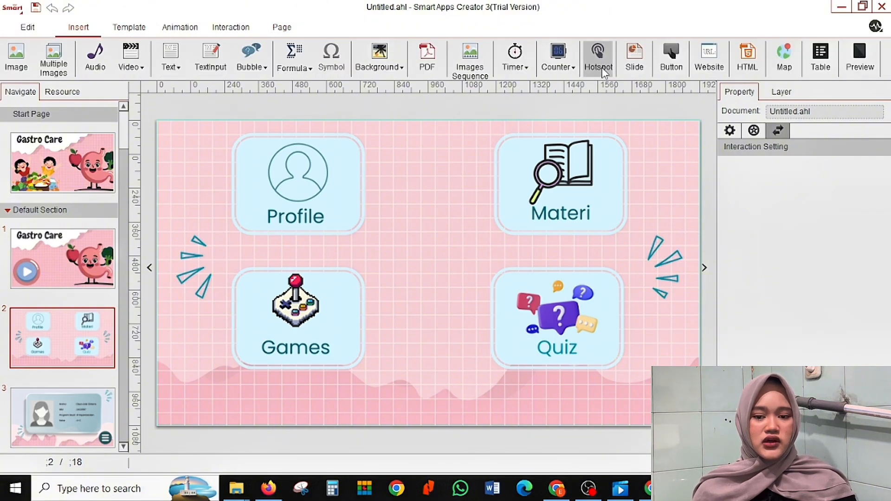
left_click(598, 54)
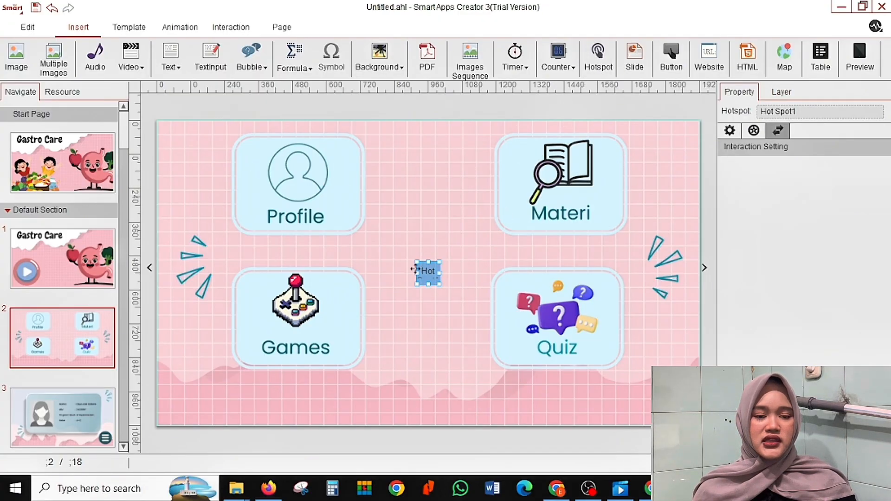
left_click_drag(440, 285, 365, 181)
left_click_drag(298, 151, 299, 132)
left_click_drag(301, 213, 302, 234)
Insert a second hotspot on page 2, placed and stretched to cover the Materi card
left_click(598, 58)
left_click_drag(464, 304, 517, 189)
left_click_drag(561, 185, 625, 185)
left_click_drag(563, 147, 566, 134)
left_click_drag(560, 215, 561, 234)
Insert a third hotspot on page 2 and fit it over the Games card
left_click(599, 58)
left_click_drag(442, 287, 517, 362)
left_click_drag(477, 318, 365, 316)
left_click_drag(298, 265, 298, 268)
Insert a fourth hotspot on page 2 and adjust its edges to cover the Quiz card
left_click(598, 58)
left_click_drag(442, 287, 504, 348)
left_click_drag(475, 321, 550, 332)
left_click_drag(578, 317, 624, 322)
left_click_drag(558, 360, 559, 369)
left_click_drag(559, 273, 561, 267)
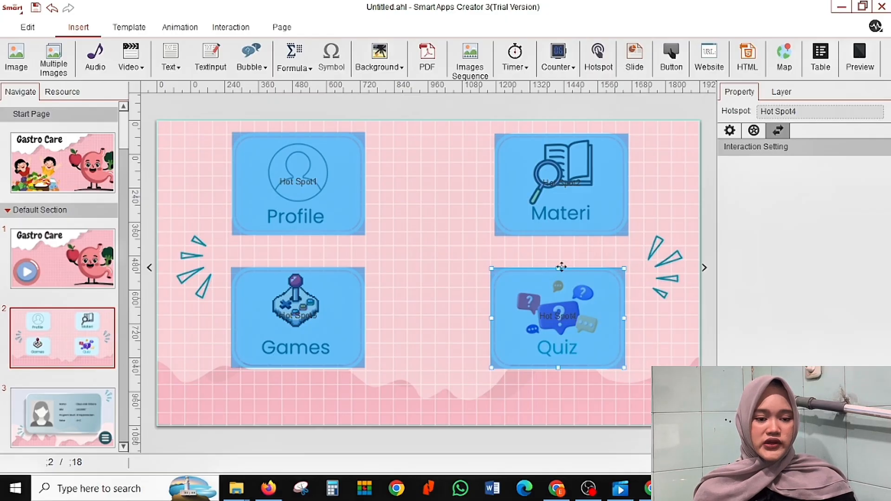
Give the Profile card's hotspot, Hot Spot1, a Touch interaction that applies Switch Page to page 3
left_click(304, 191)
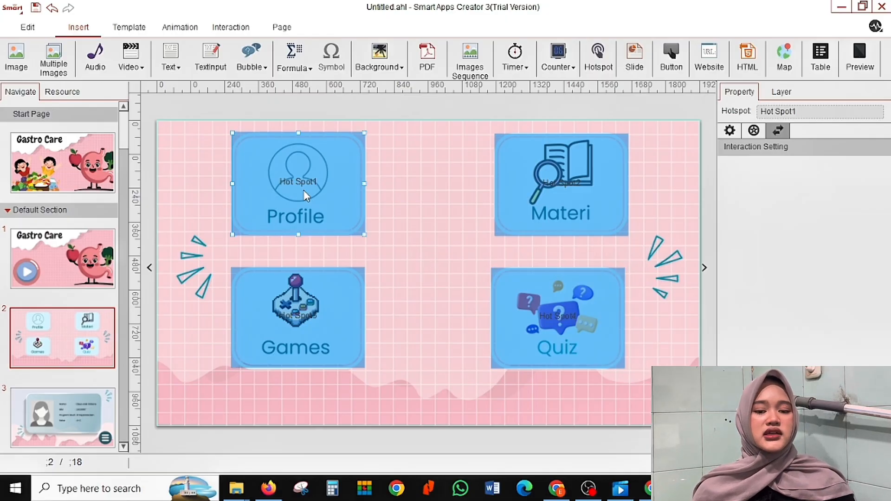
left_click(229, 28)
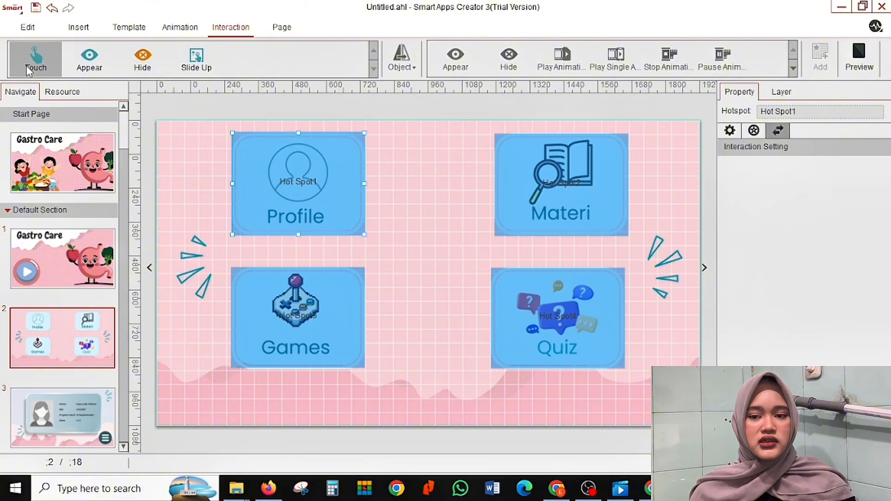
left_click(400, 65)
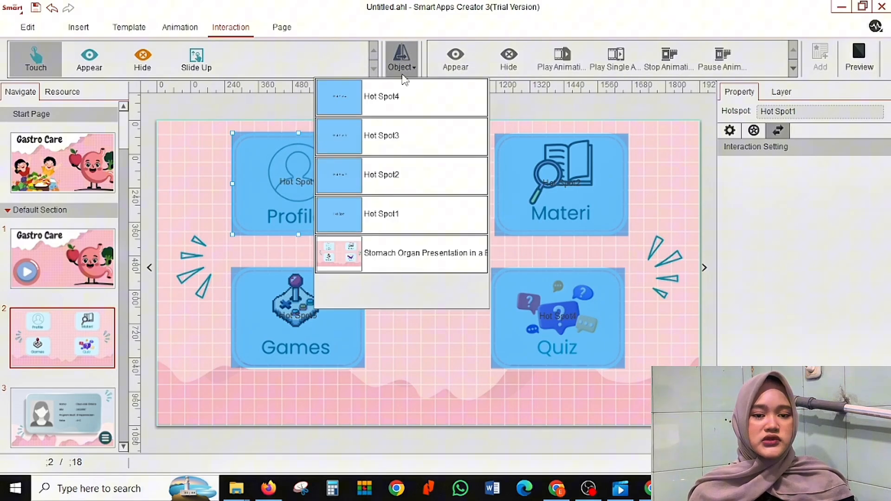
left_click(433, 223)
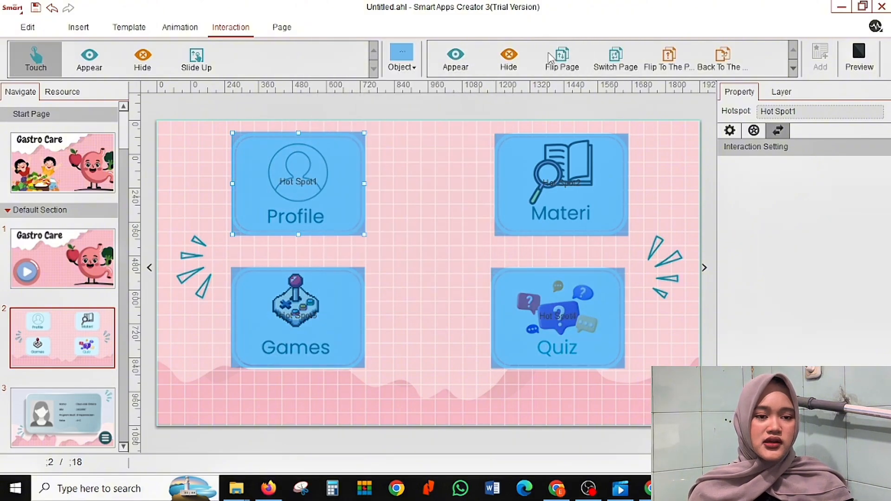
left_click(616, 60)
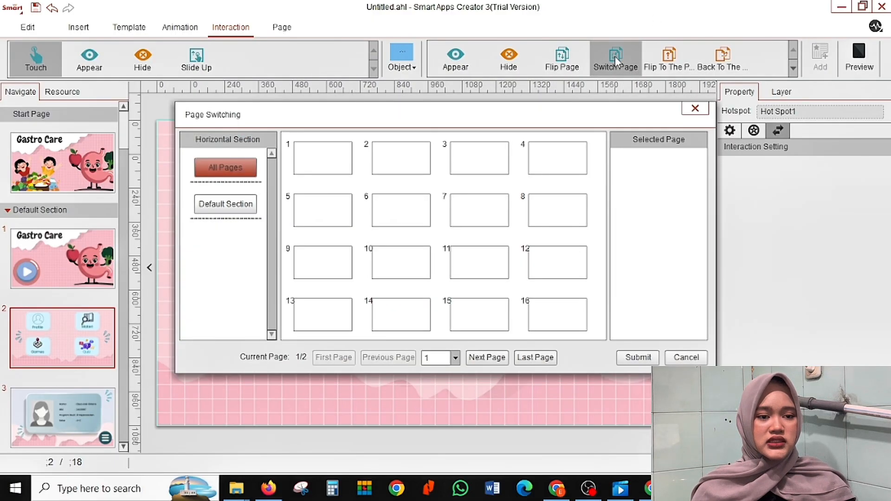
mouse_move(415, 174)
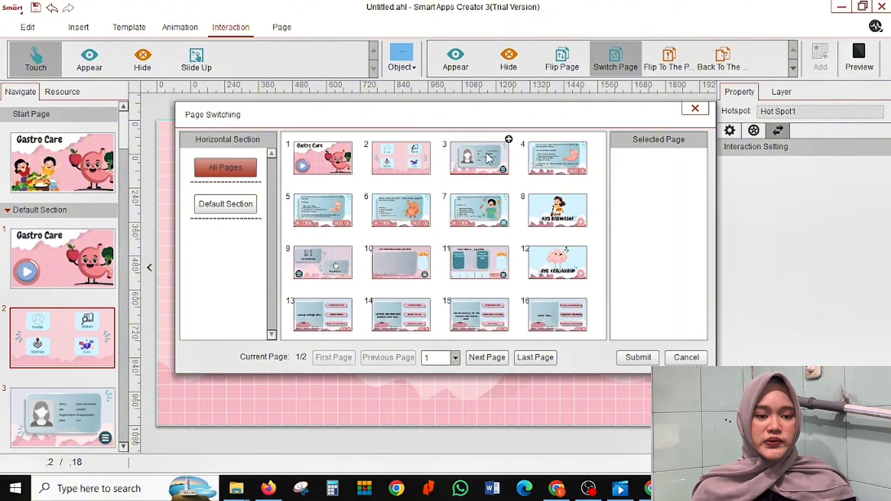
left_click_drag(489, 158, 625, 158)
left_click(638, 357)
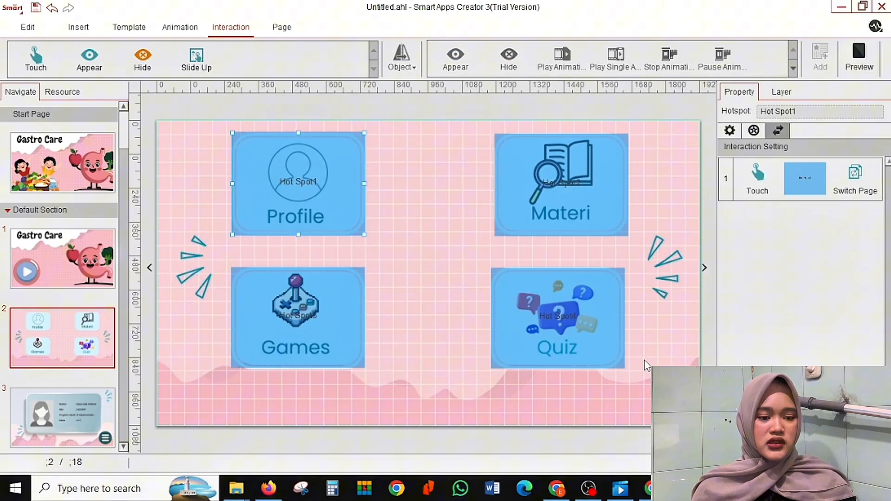
Give the Materi card's hotspot, Hot Spot2, a Touch interaction that applies Switch Page to page 4
left_click(566, 216)
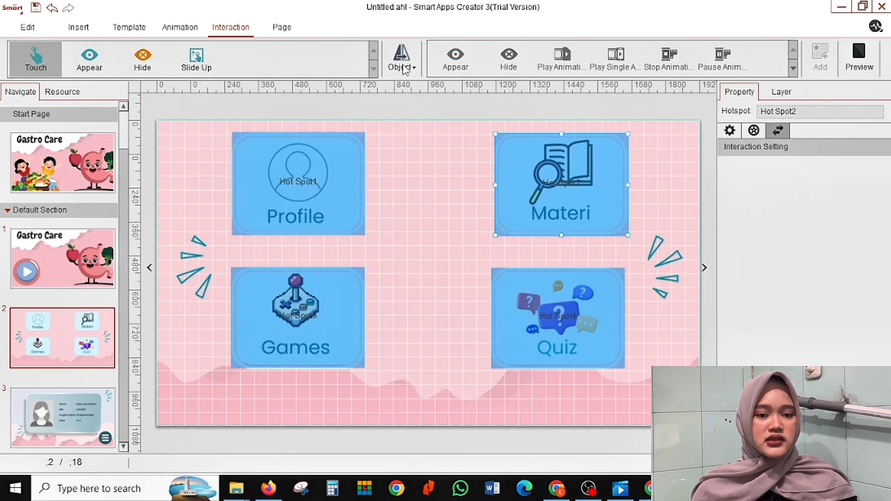
left_click(403, 68)
left_click(416, 185)
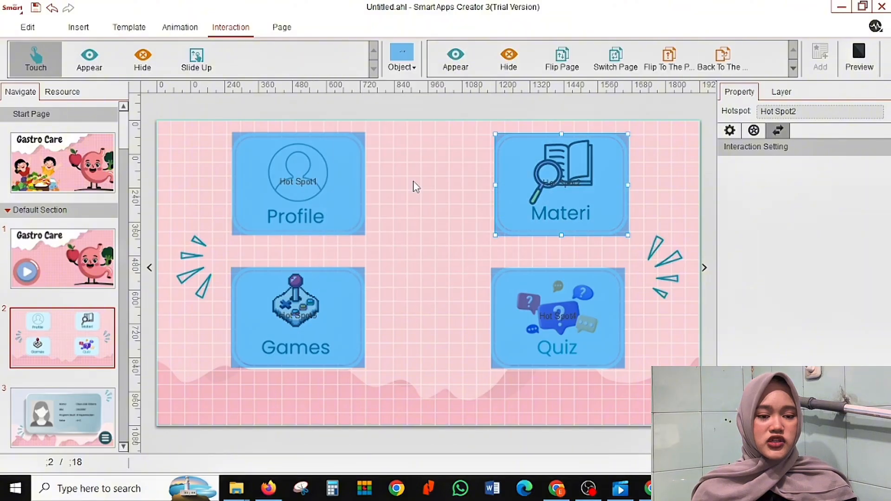
left_click(615, 59)
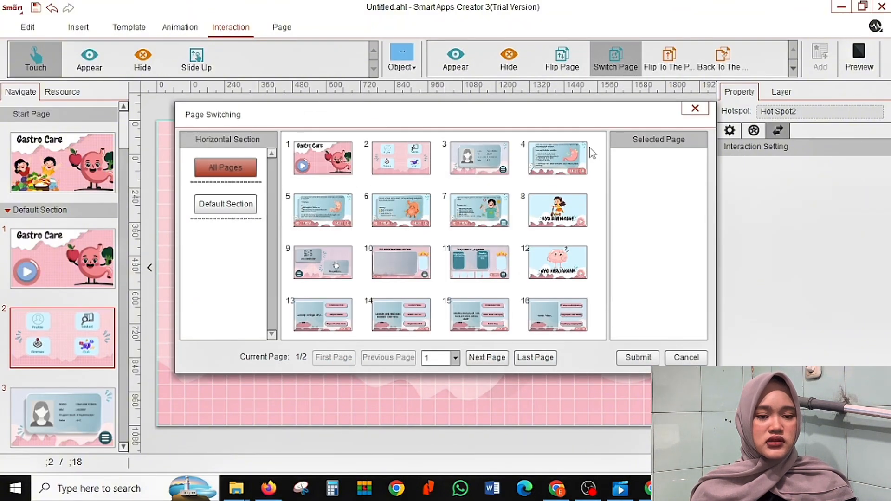
double_click(567, 150)
left_click(638, 357)
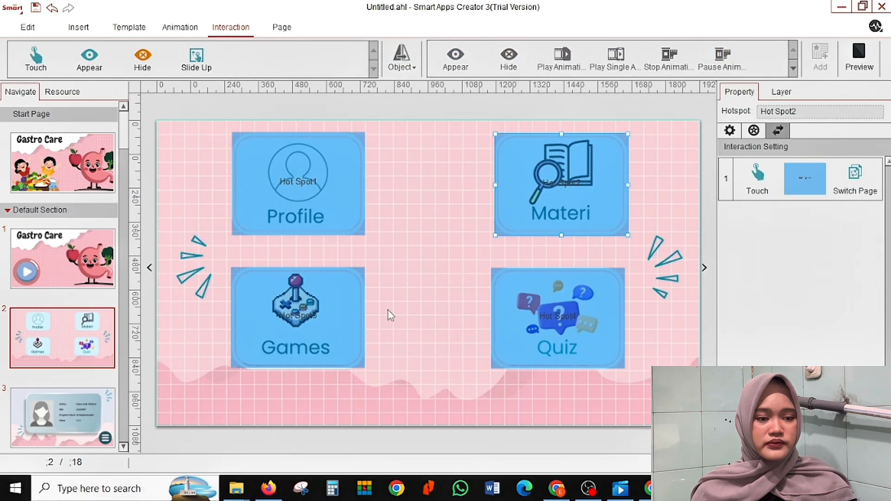
Give the Games card's hotspot, Hot Spot3, a Touch interaction that applies Switch Page to page 8
left_click(366, 324)
left_click(333, 328)
left_click(36, 58)
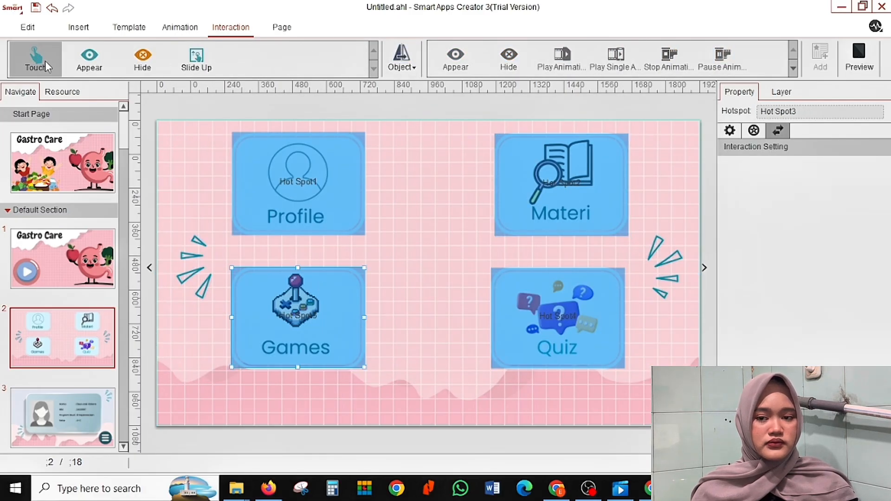
left_click(402, 59)
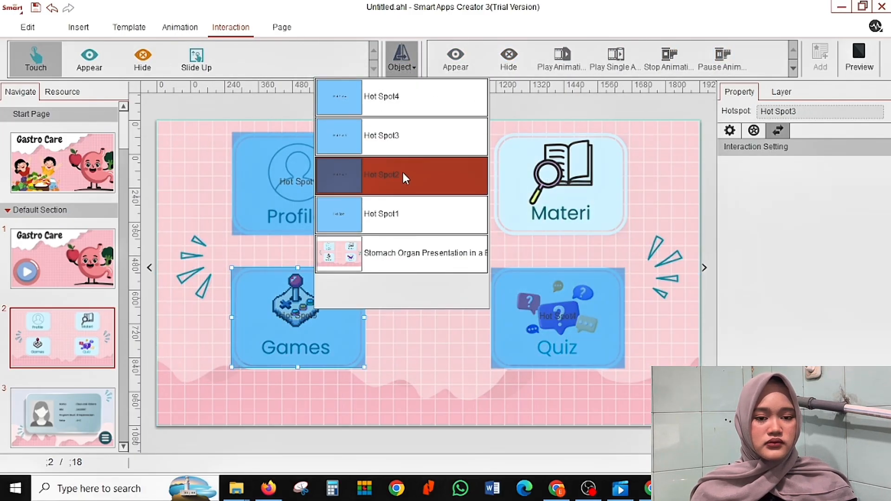
left_click(408, 137)
left_click(615, 58)
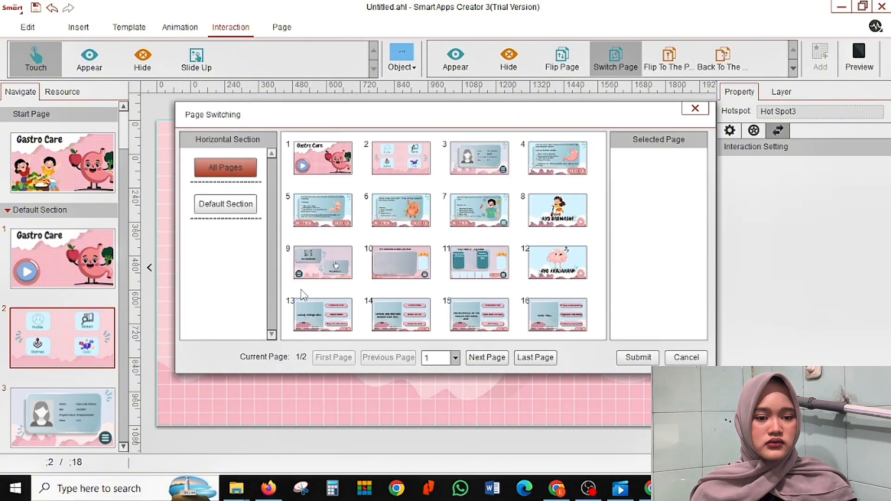
left_click(558, 216)
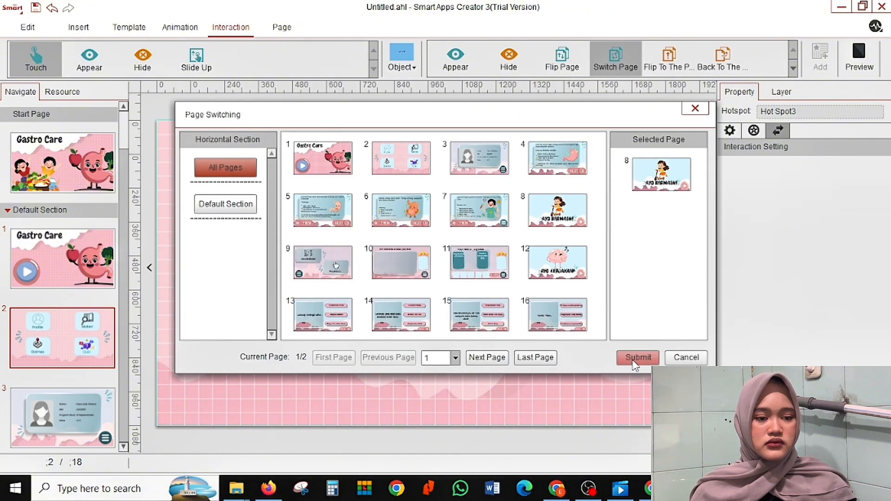
left_click(637, 358)
Give the Quiz card's hotspot, Hot Spot4, a Touch interaction that applies Switch Page to page 12
left_click(598, 306)
left_click(51, 65)
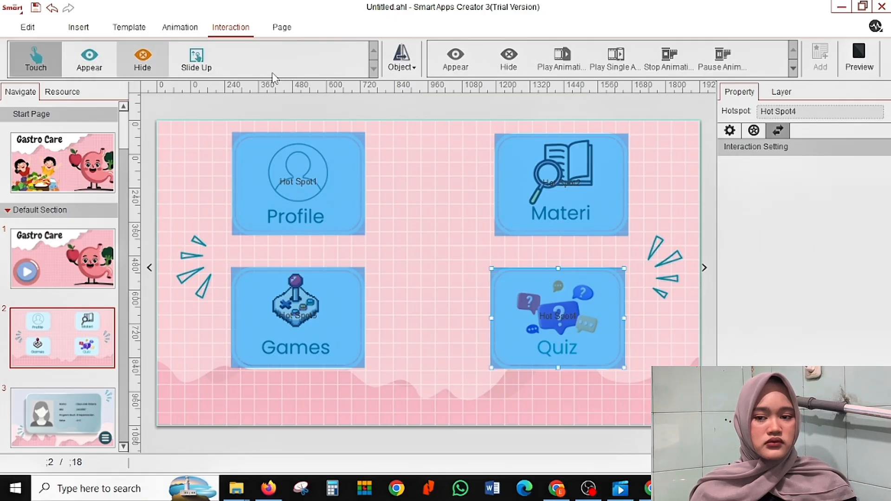
left_click(401, 60)
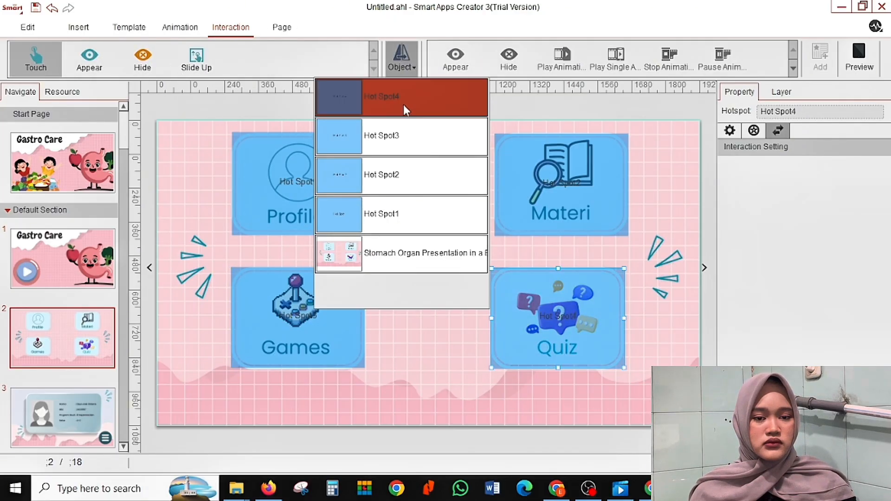
left_click(405, 105)
left_click(603, 69)
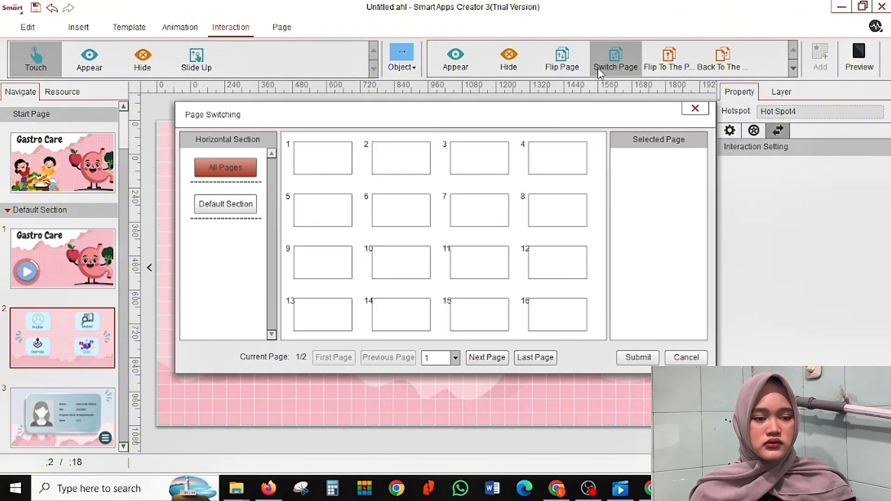
left_click(574, 272)
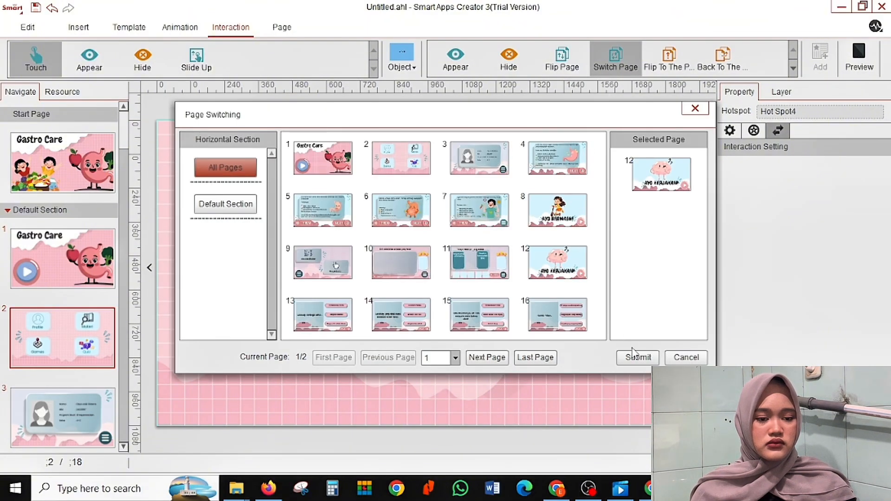
left_click(638, 357)
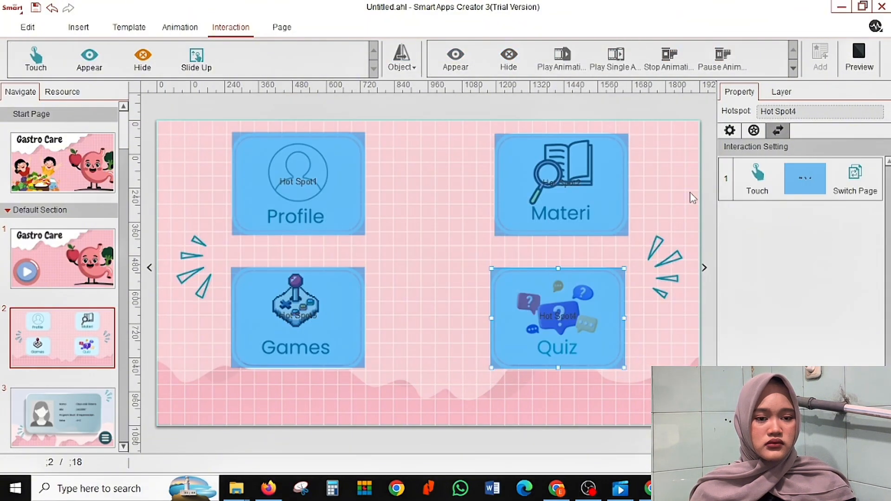
Insert a hotspot on page 3 and fit it over the round menu button
scroll(63, 300, "down", 3)
left_click(62, 300)
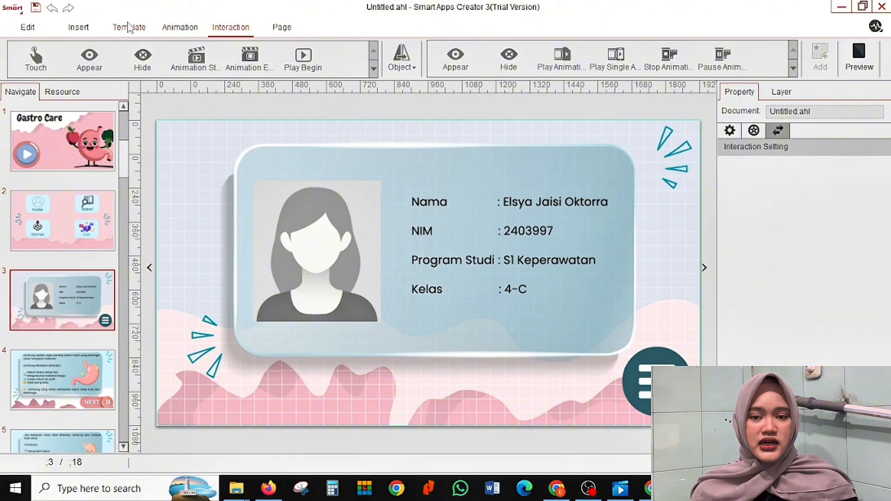
left_click(80, 29)
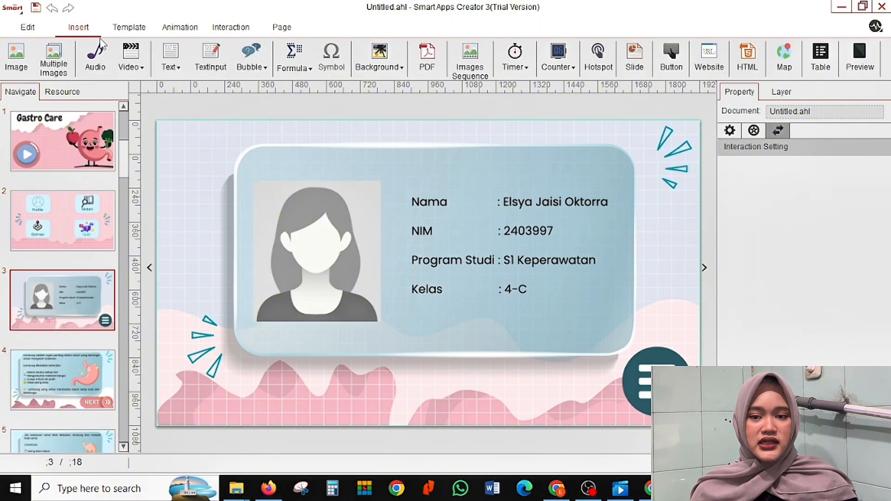
left_click(600, 59)
left_click_drag(439, 283, 649, 373)
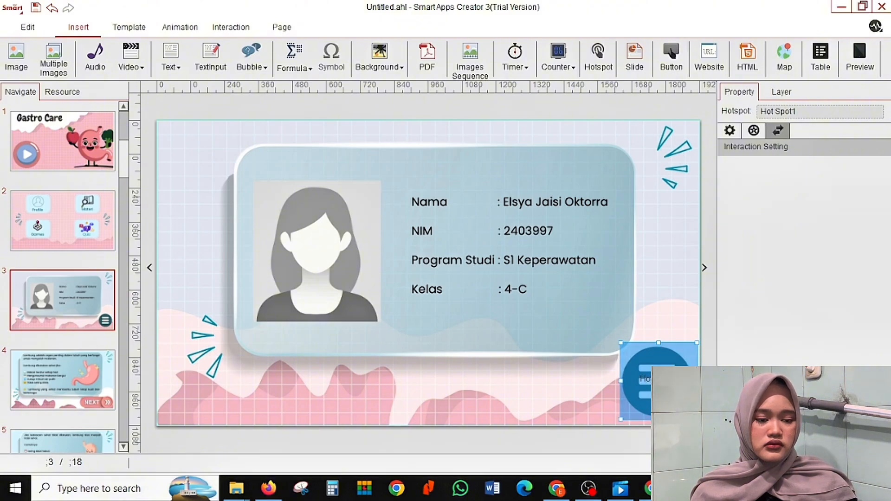
Give the menu button's hotspot on page 3 a Touch interaction that applies Switch Page to page 2
left_click(231, 27)
left_click(35, 58)
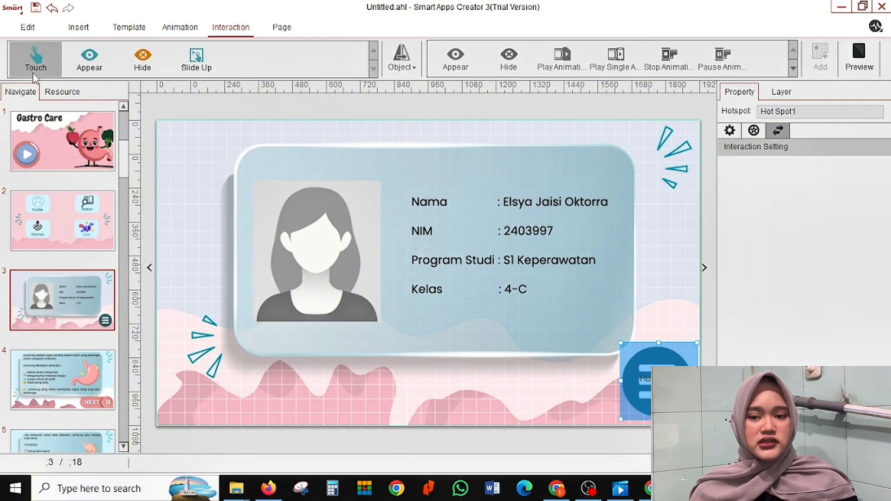
left_click(414, 63)
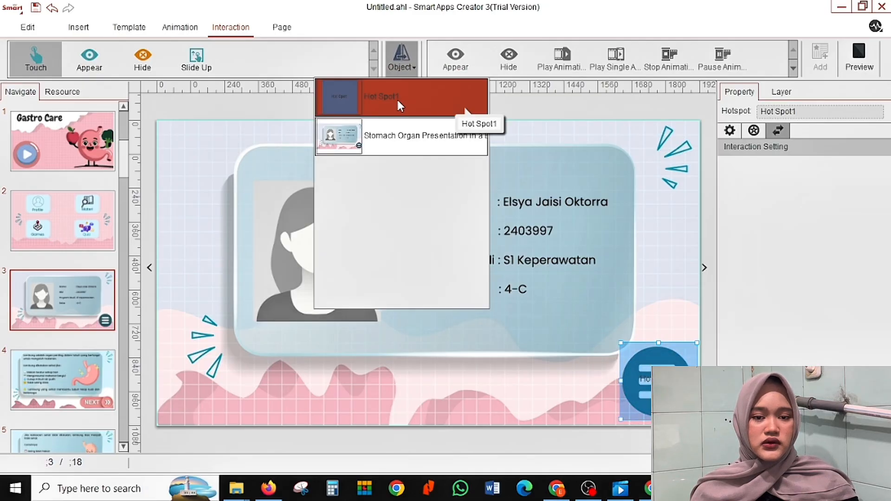
left_click(399, 103)
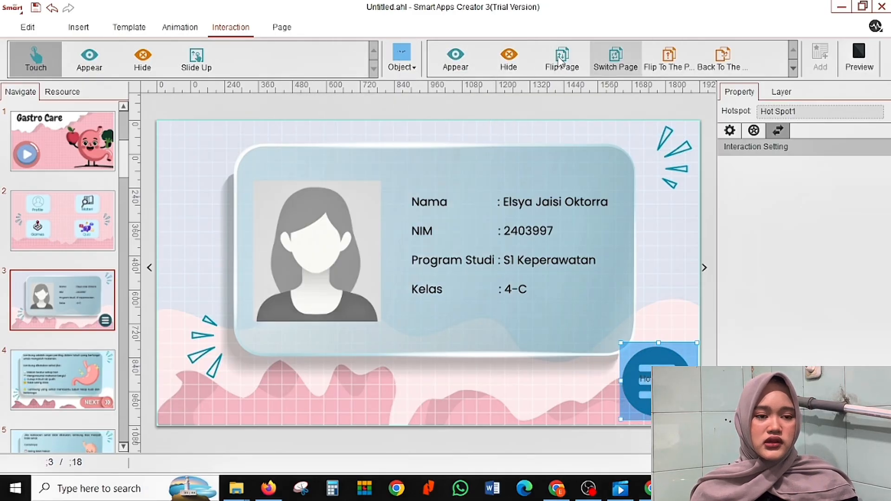
left_click(615, 56)
mouse_move(388, 158)
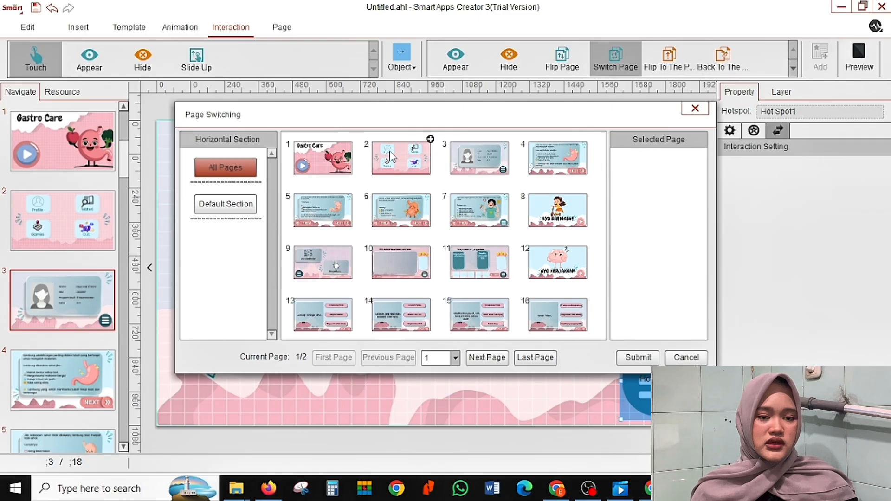
left_click(430, 139)
mouse_move(405, 173)
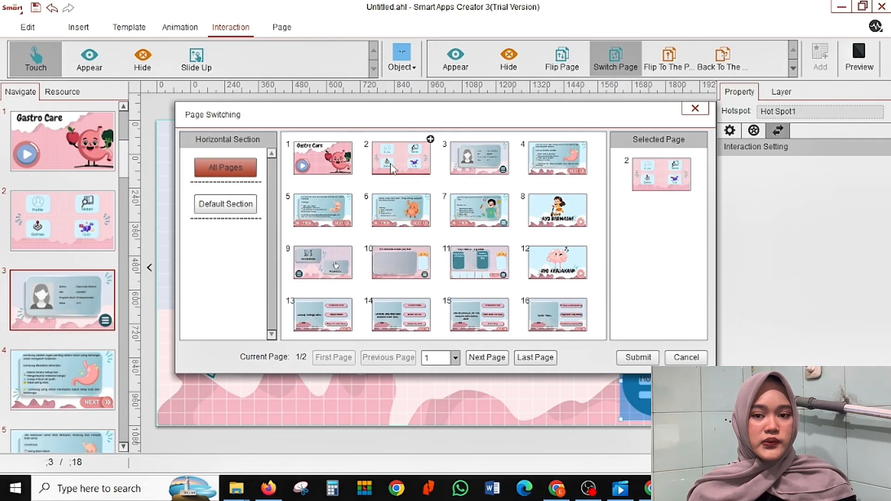
left_click(631, 360)
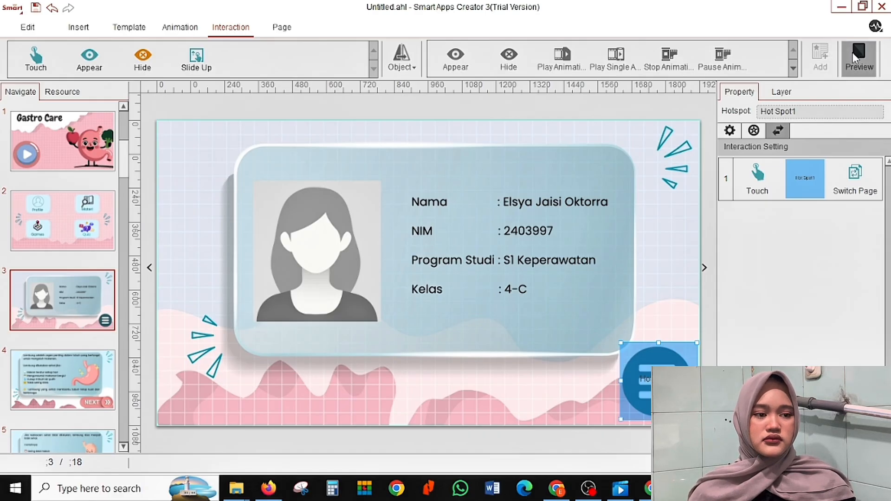
left_click(854, 53)
left_click(755, 386)
left_click(859, 239)
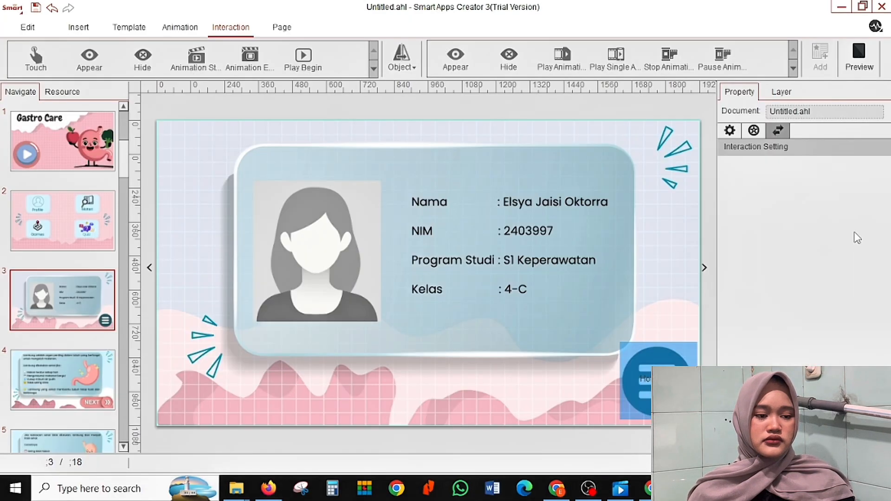
Insert a hotspot on page 4 and adjust its edges to cover the NEXT button
scroll(58, 365, "down", 1)
left_click(60, 341)
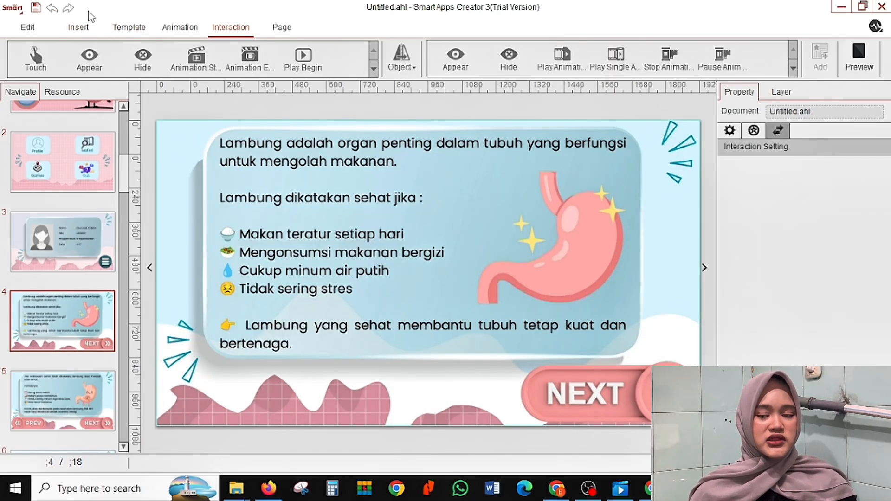
left_click(79, 28)
left_click(598, 58)
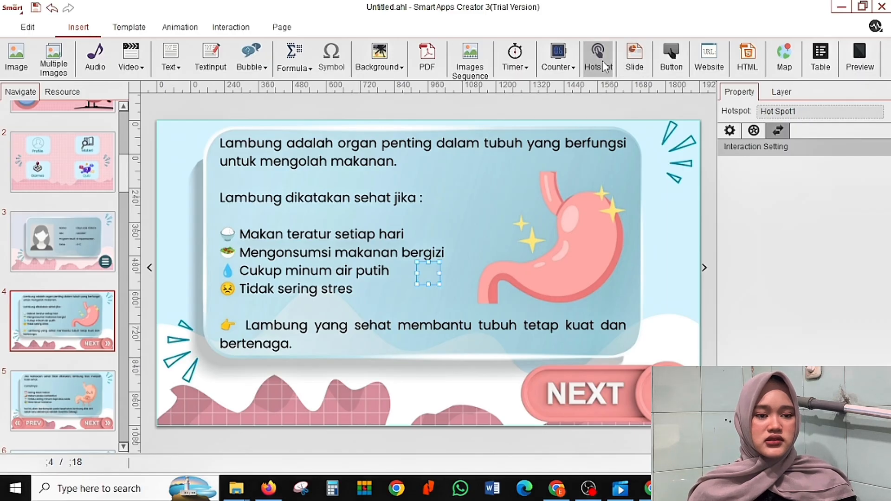
left_click_drag(440, 288, 696, 393)
left_click_drag(609, 411, 614, 421)
mouse_move(610, 375)
left_mouse_down()
mouse_move(610, 345)
mouse_move(610, 365)
left_mouse_up()
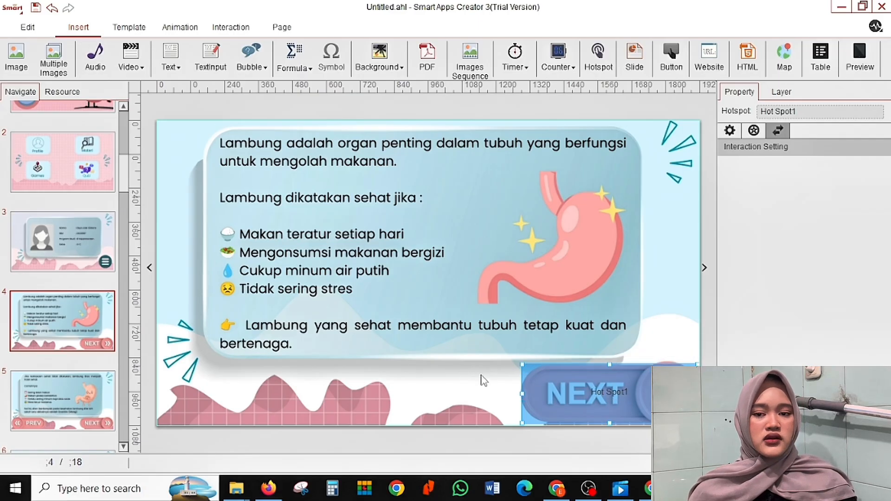
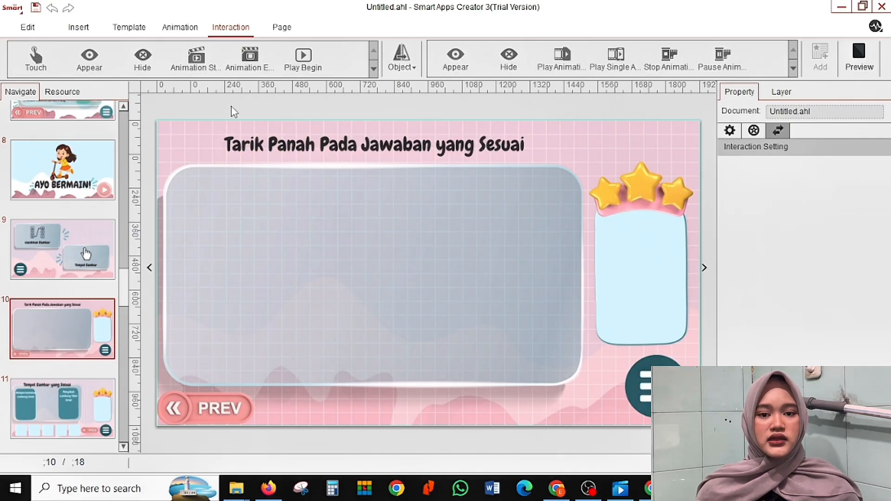
Insert the Connect-the-dots (Horizontal) template on page 10 and place it in the upper-left part of the large grey panel
left_click(130, 28)
left_click(147, 55)
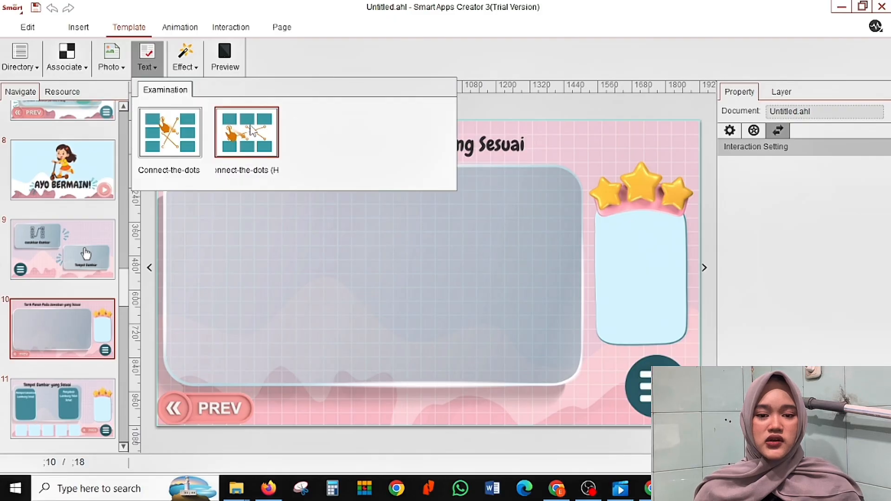
left_click(250, 130)
left_click(498, 321)
left_click_drag(499, 328, 570, 385)
left_click_drag(553, 356, 368, 304)
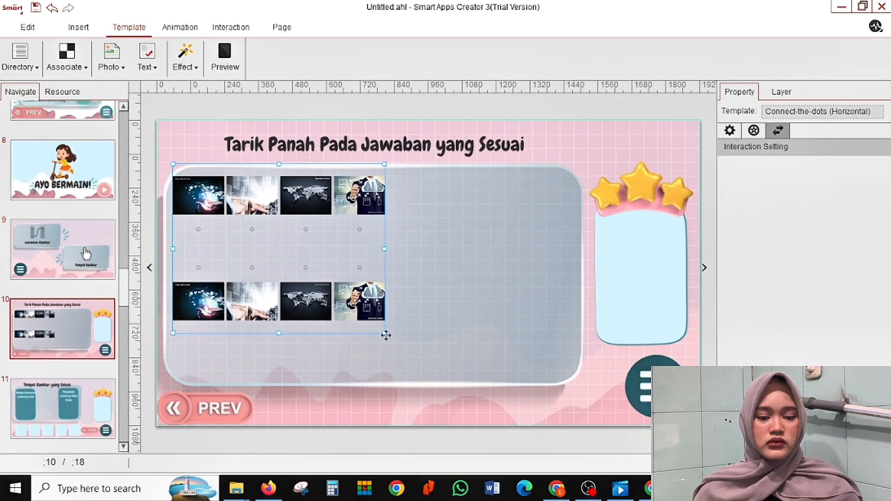
Enlarge the connect-the-dots template to fill the large grey panel on page 10 and centre it within the panel
left_click_drag(384, 332, 459, 382)
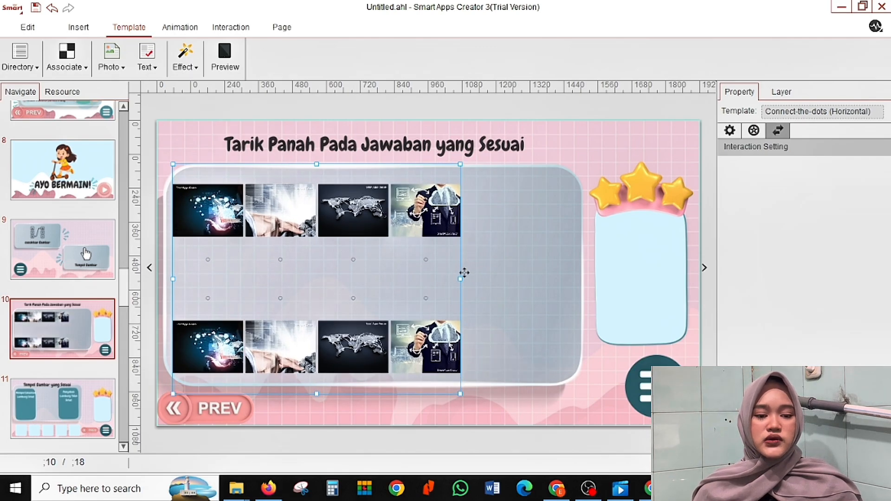
left_click_drag(461, 279, 558, 291)
left_click_drag(427, 262, 433, 261)
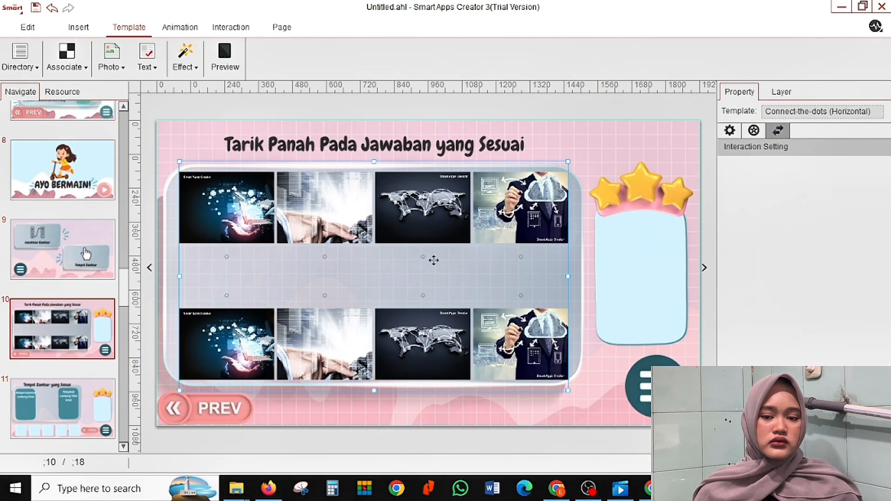
left_click(574, 270)
left_click(491, 258)
mouse_move(569, 392)
left_mouse_down()
mouse_move(573, 386)
mouse_move(558, 386)
left_mouse_up()
left_click_drag(478, 341, 480, 341)
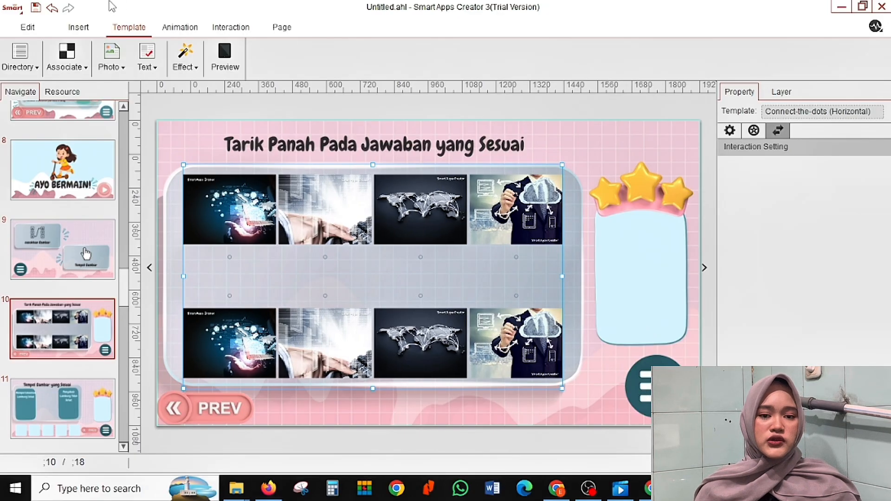
Insert two hotspots on page 10, one fitted over the round menu button and one over the PREV button
left_click(76, 29)
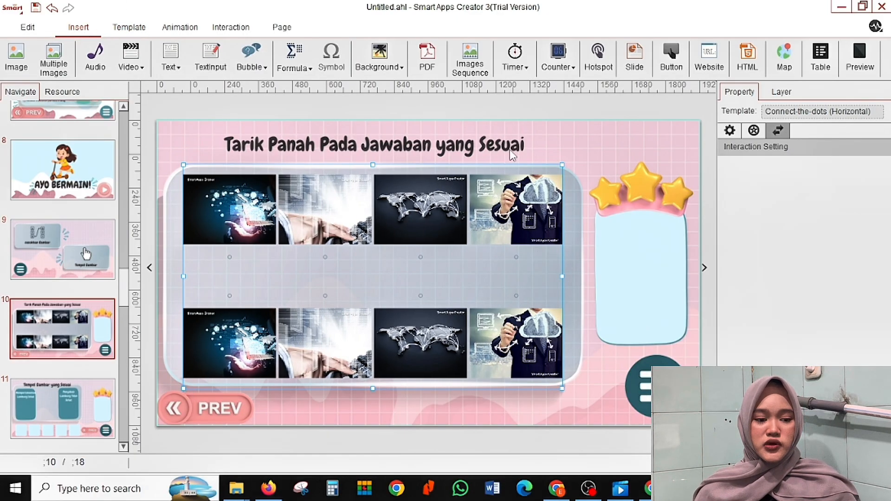
left_click(604, 68)
left_click_drag(439, 285, 500, 343)
left_click_drag(464, 304, 668, 393)
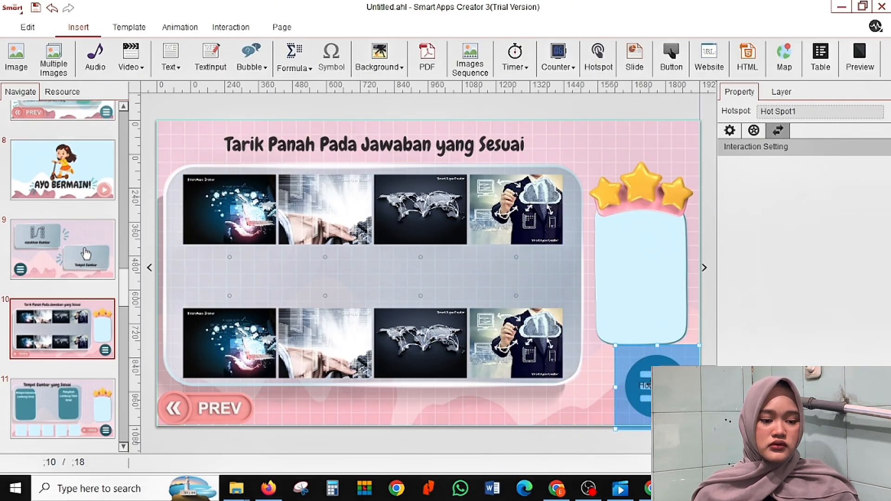
left_click_drag(615, 430, 631, 410)
left_click_drag(666, 378, 658, 387)
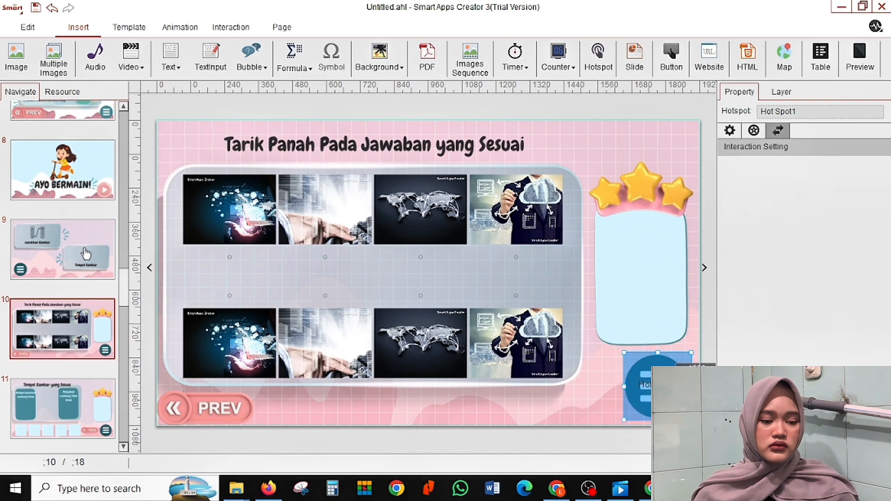
left_click(598, 57)
left_click_drag(439, 283, 254, 410)
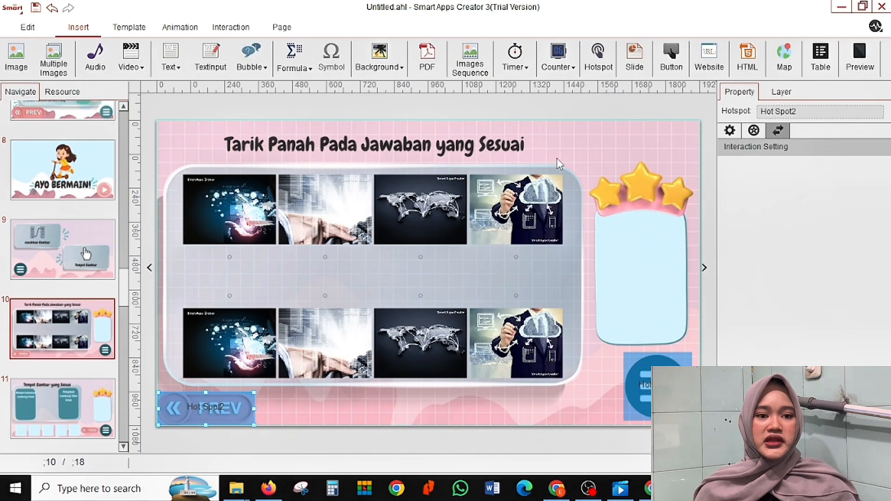
Insert a Page Counter on page 10 and place it in the light-blue box below the stars, about 146 × 122 px
left_click(565, 58)
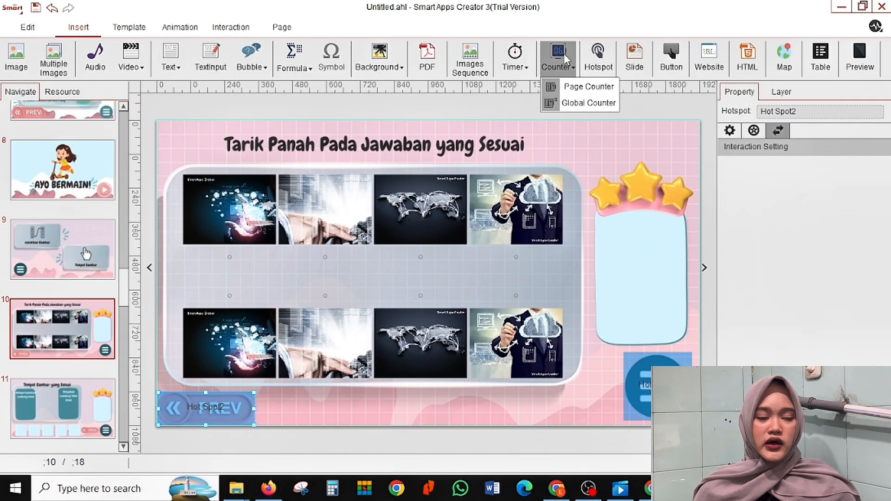
left_click(581, 89)
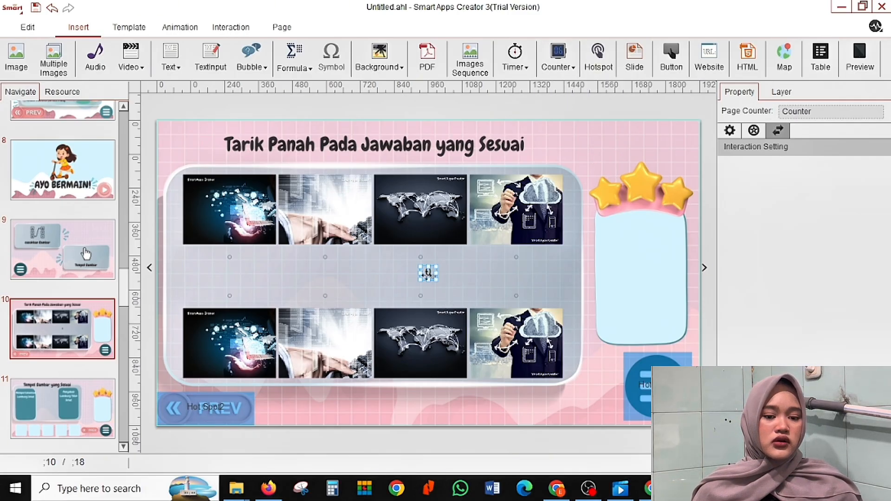
left_click_drag(435, 277, 638, 263)
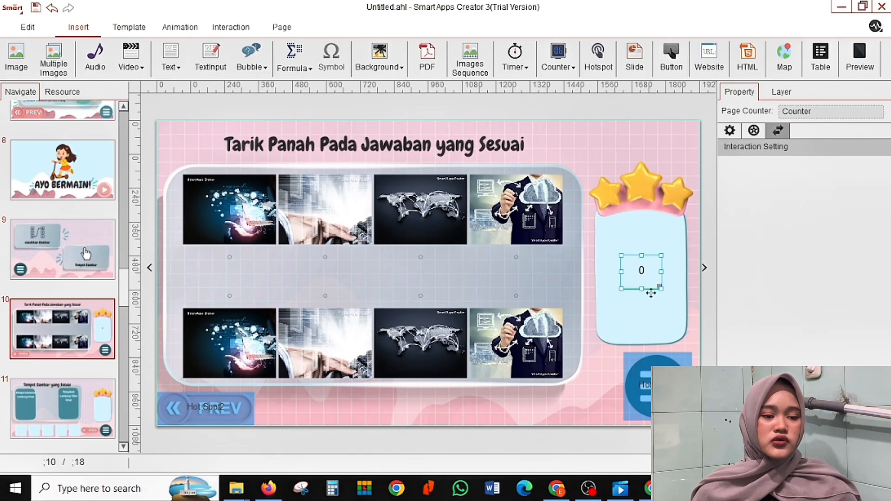
Set the page counter's font size to 80 and nudge it into the middle of the light-blue box
left_click(730, 131)
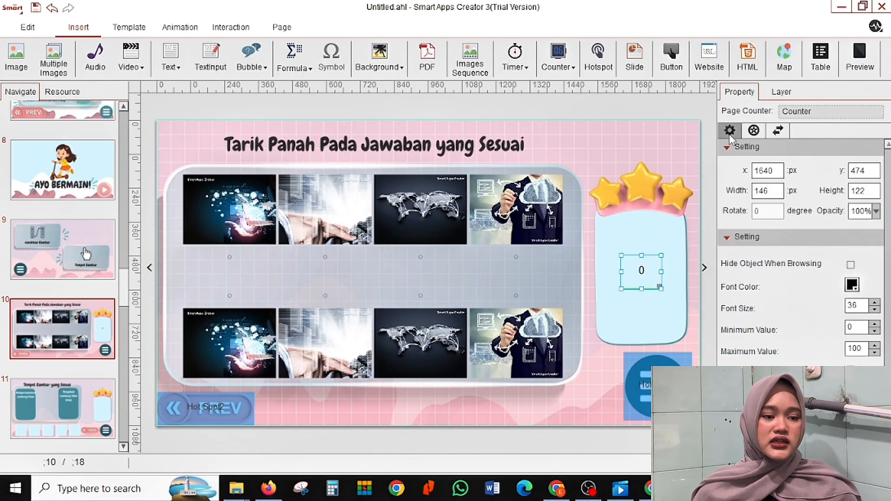
double_click(862, 305)
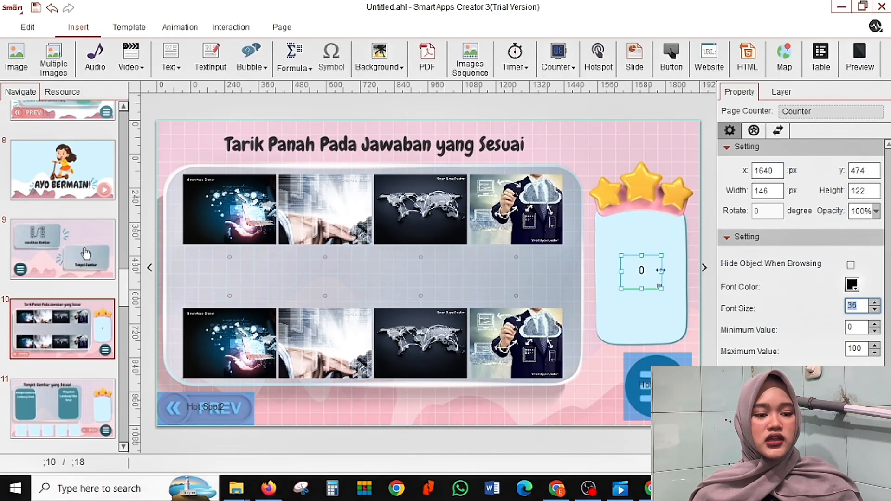
type("80")
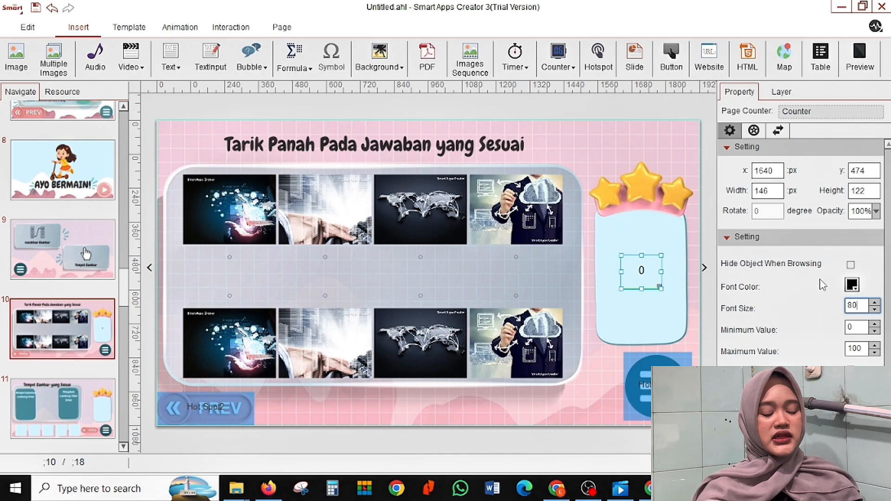
left_click_drag(648, 269, 652, 271)
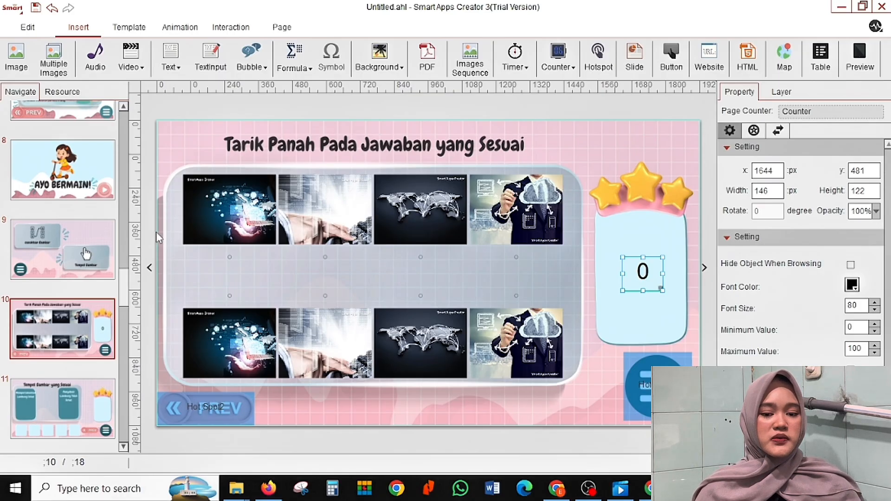
In the connect-the-dots template settings, set the A1 image to "Makanan pedas" and the A2 image to "Makanan pedas (2)"
left_click(331, 202)
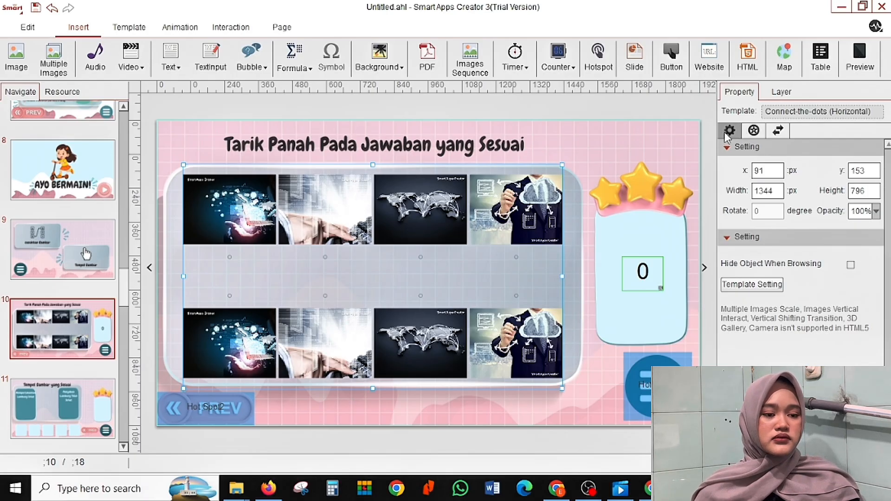
left_click(758, 286)
left_click(344, 113)
scroll(297, 188, "down", 5)
scroll(297, 188, "down", 1)
double_click(210, 205)
left_click(413, 114)
scroll(397, 160, "down", 5)
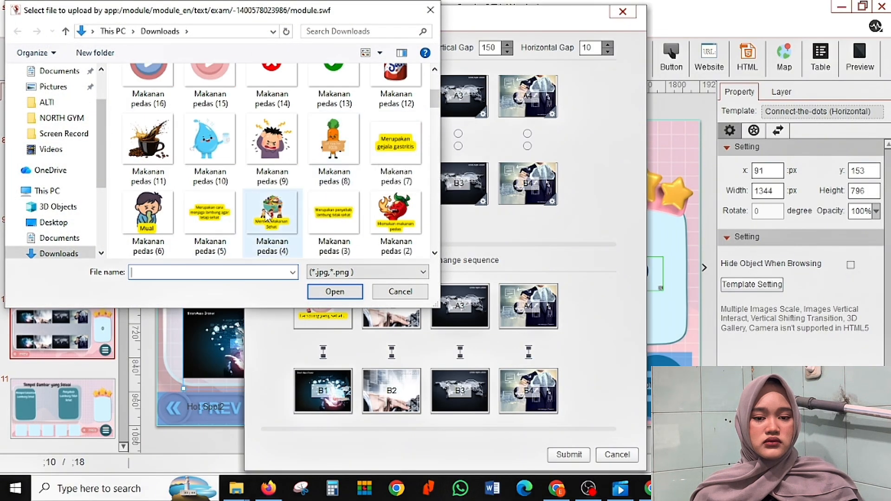
scroll(262, 216, "down", 1)
double_click(395, 139)
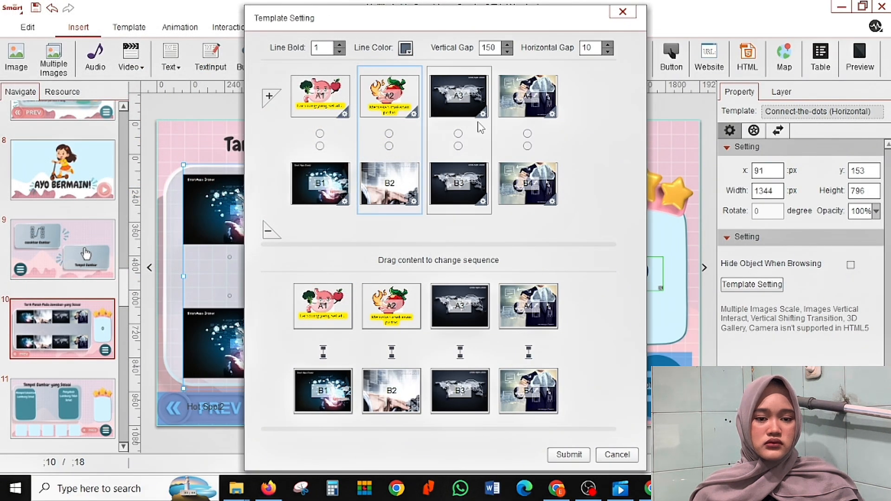
Set the template's A3 image to "Makanan pedas (4)" and the A4 image to "Makanan pedas (6)"
left_click(483, 113)
scroll(273, 146, "down", 6)
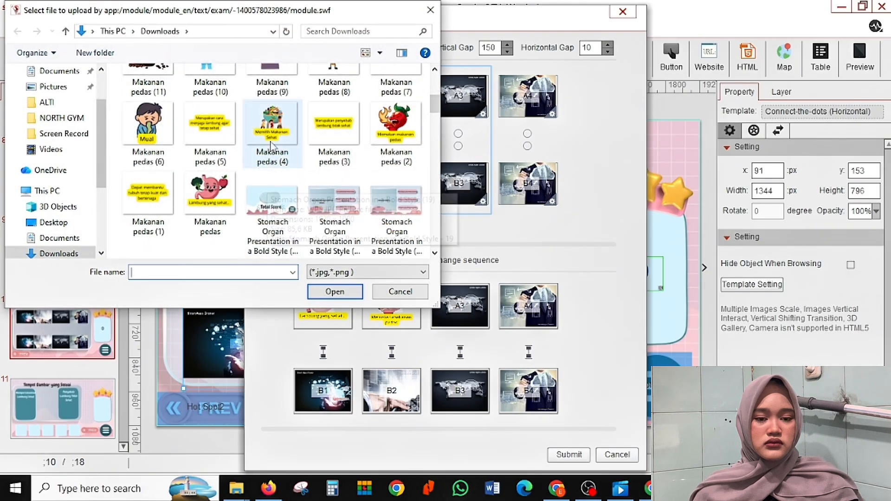
double_click(272, 146)
left_click(551, 114)
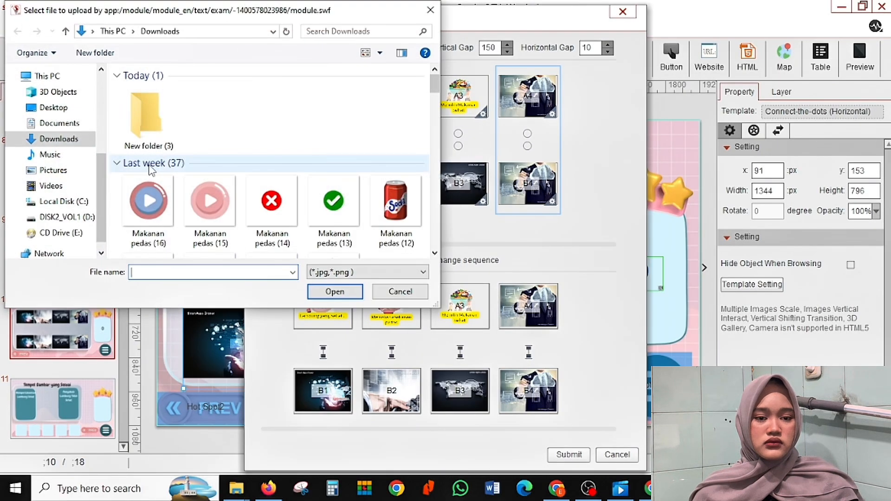
scroll(151, 169, "down", 4)
scroll(195, 181, "down", 2)
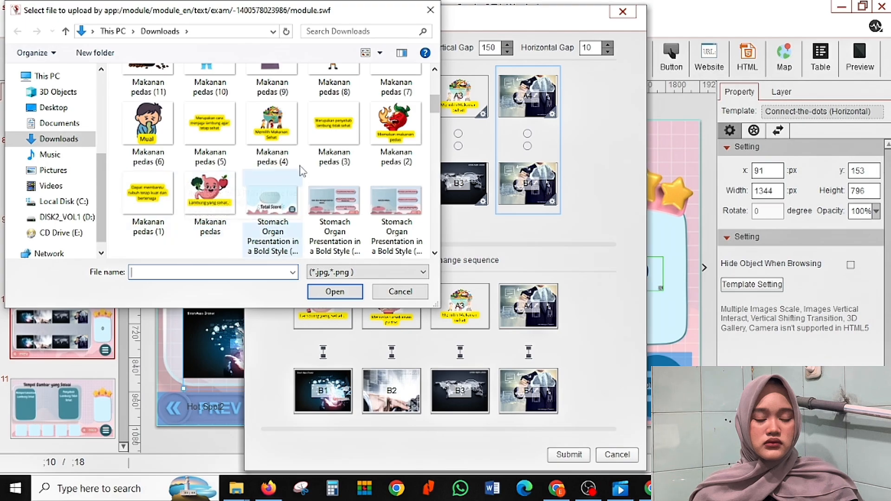
double_click(148, 123)
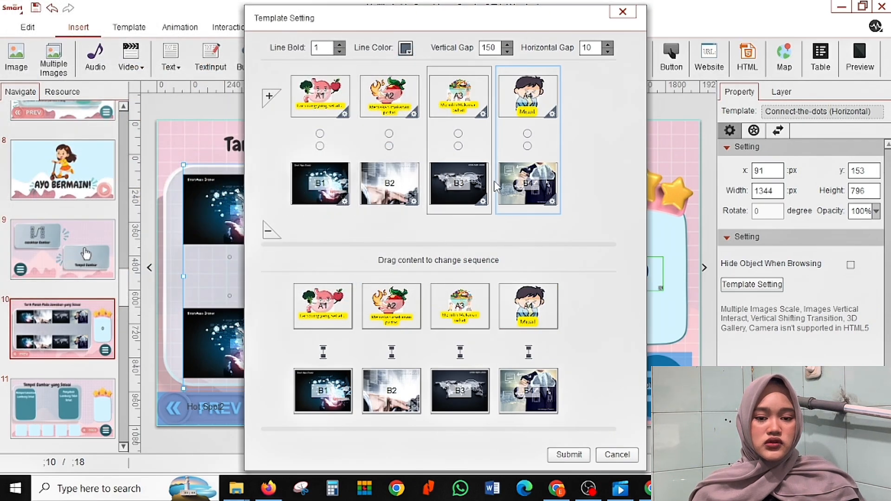
Set the template's B1 image to "Makanan pedas (7)" and the B2 image to "Makanan pedas (1)"
left_click(346, 202)
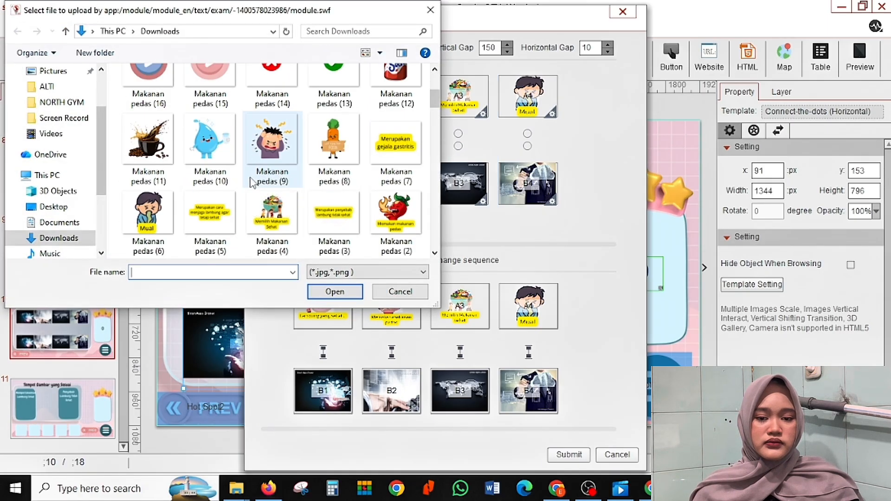
scroll(282, 163, "down", 3)
scroll(282, 164, "up", 2)
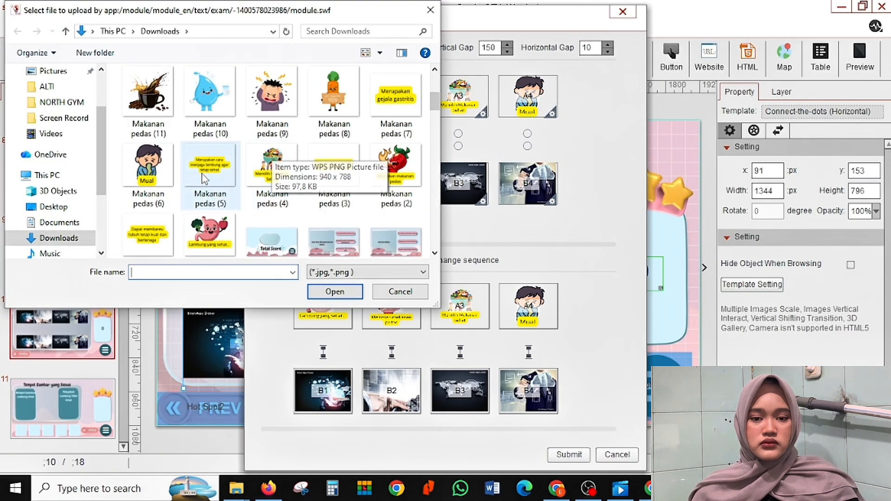
double_click(400, 103)
left_click(413, 203)
left_click(415, 204)
scroll(288, 198, "down", 5)
double_click(156, 234)
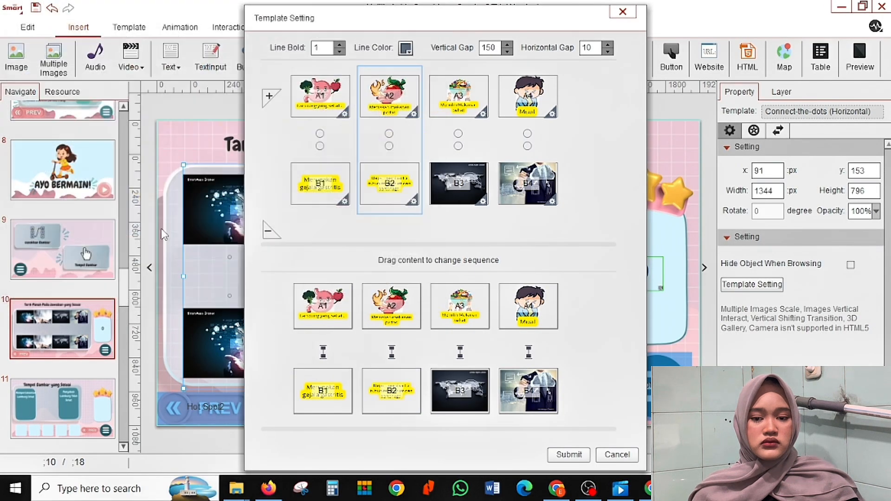
Set the template's B3 image to "Makanan pedas (3)" and the B4 image to "Makanan pedas (5)"
left_click(485, 204)
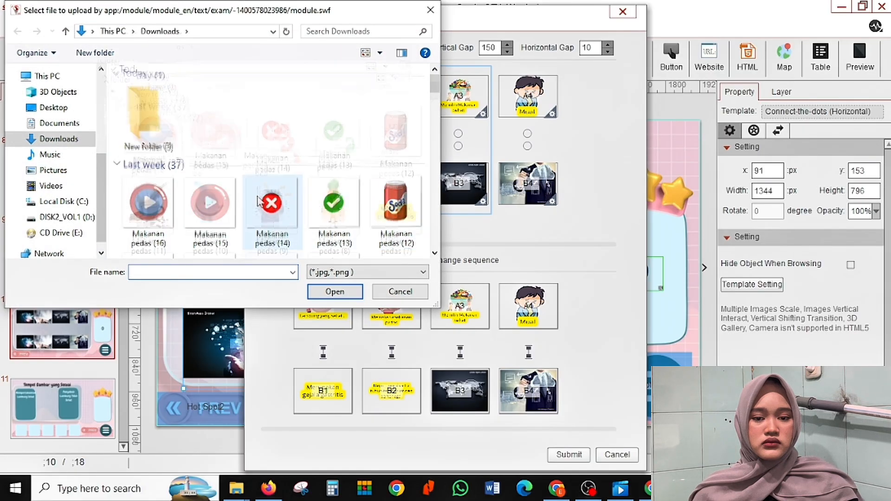
scroll(269, 200, "down", 5)
scroll(261, 204, "down", 2)
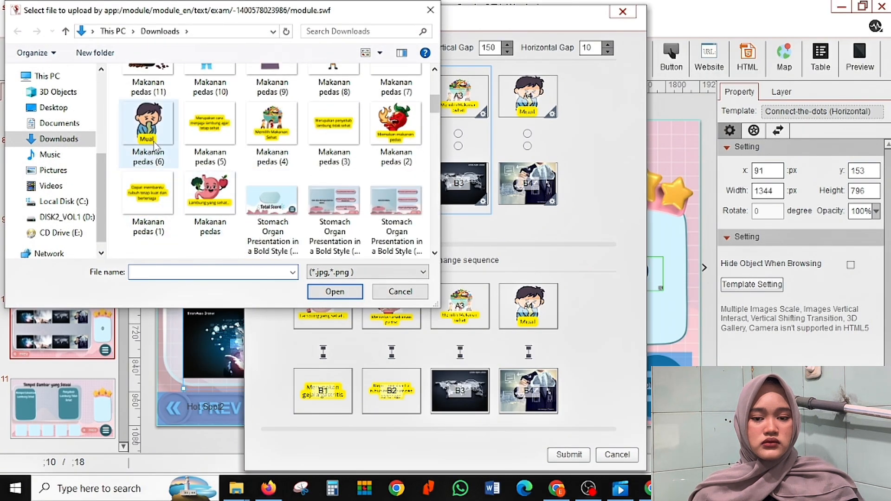
scroll(216, 153, "up", 1)
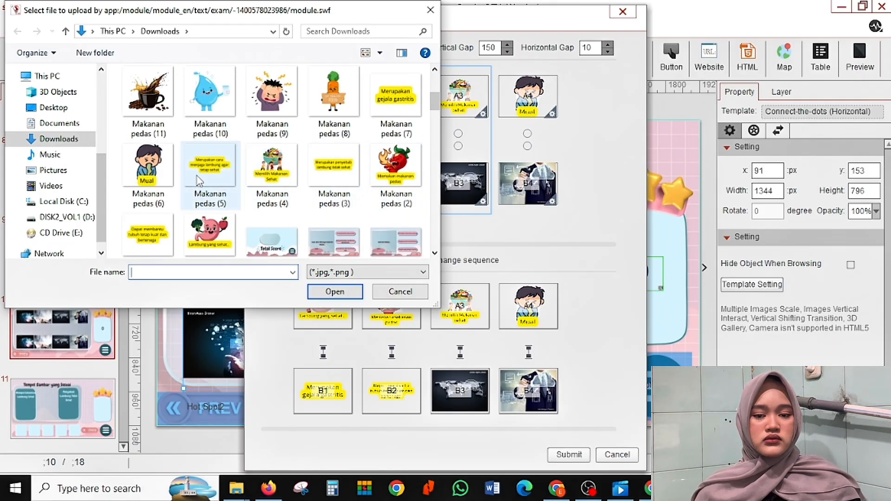
double_click(332, 171)
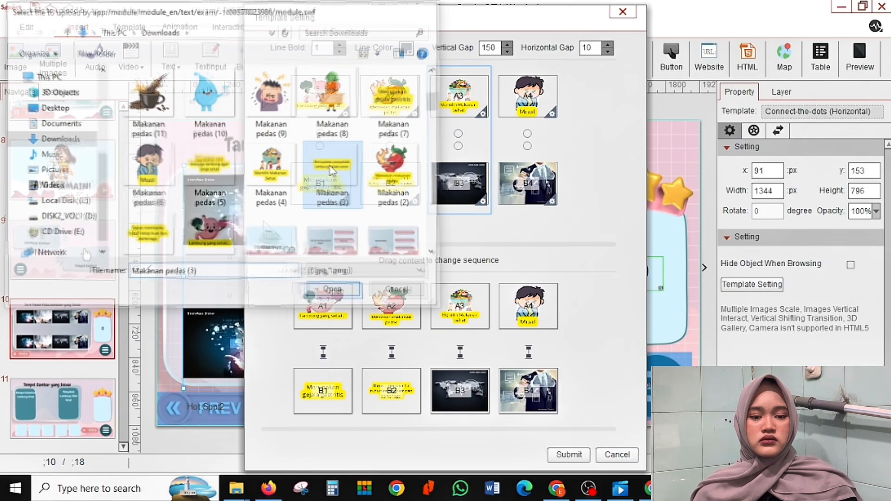
left_click(551, 203)
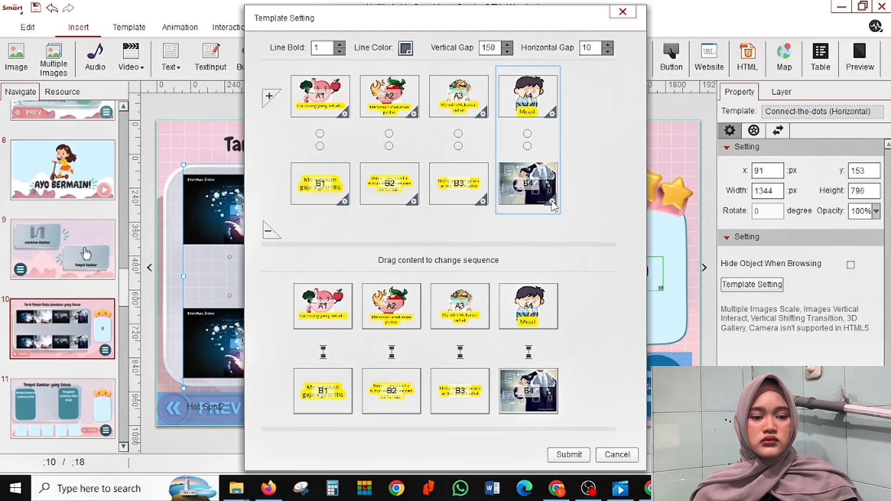
scroll(339, 160, "down", 5)
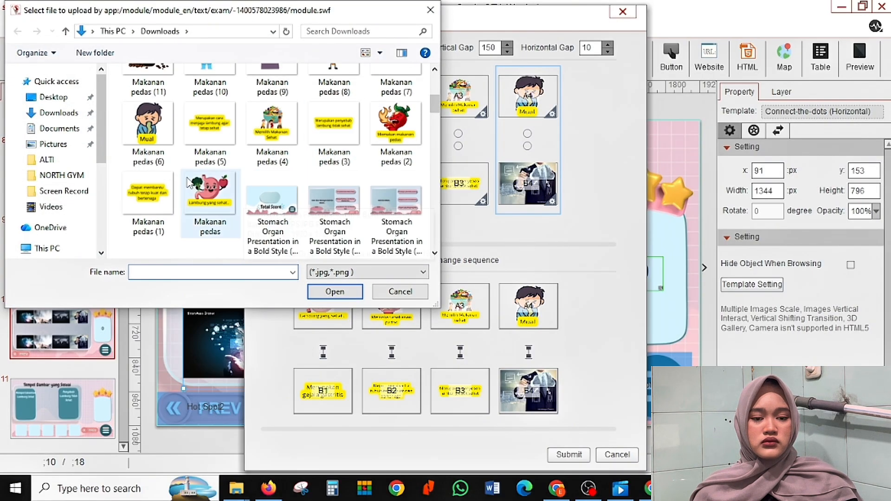
scroll(395, 139, "up", 1)
double_click(213, 167)
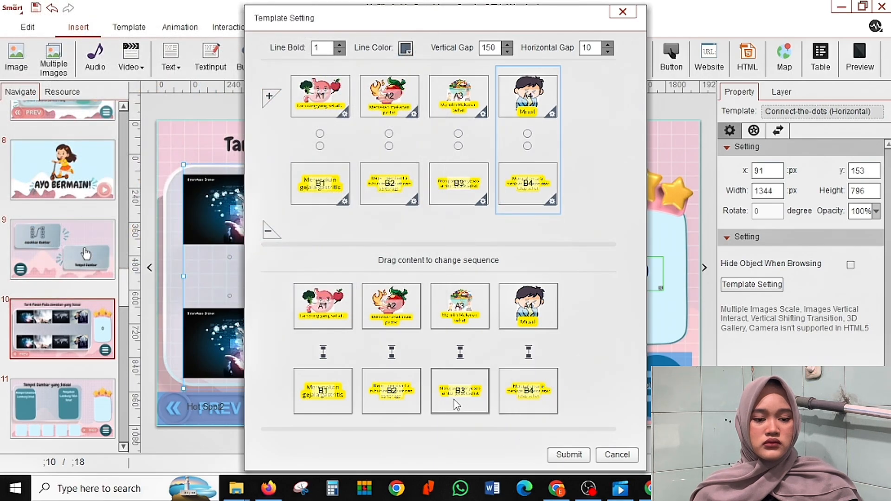
Reorder the matching answers to B2, B3, B4, B1 beneath A1 to A4 and submit the template settings
left_click_drag(457, 405, 527, 407)
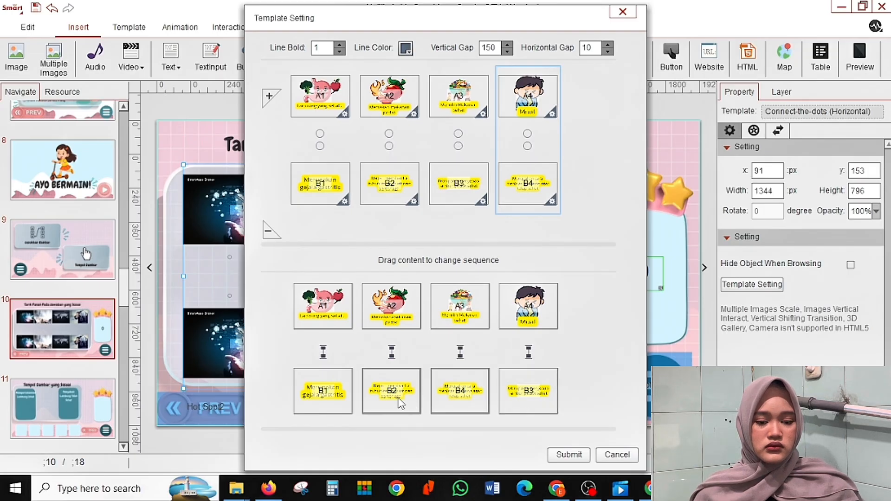
left_click_drag(403, 399, 357, 402)
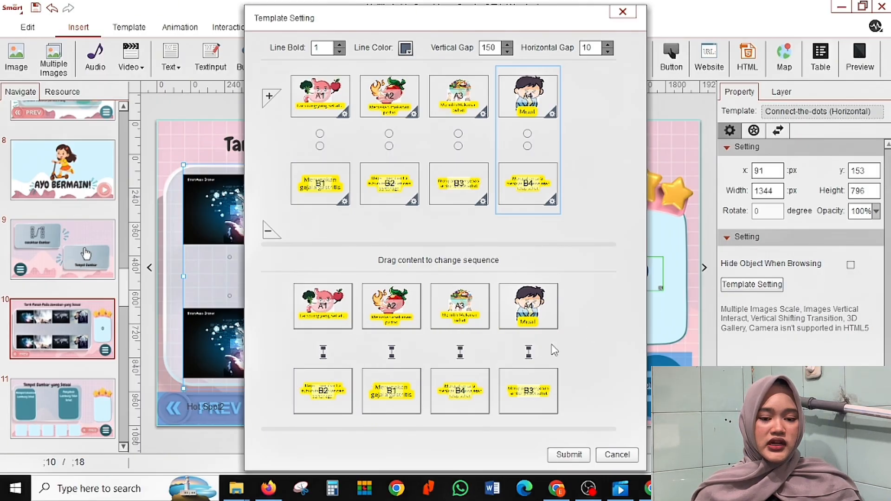
left_click_drag(523, 393, 392, 395)
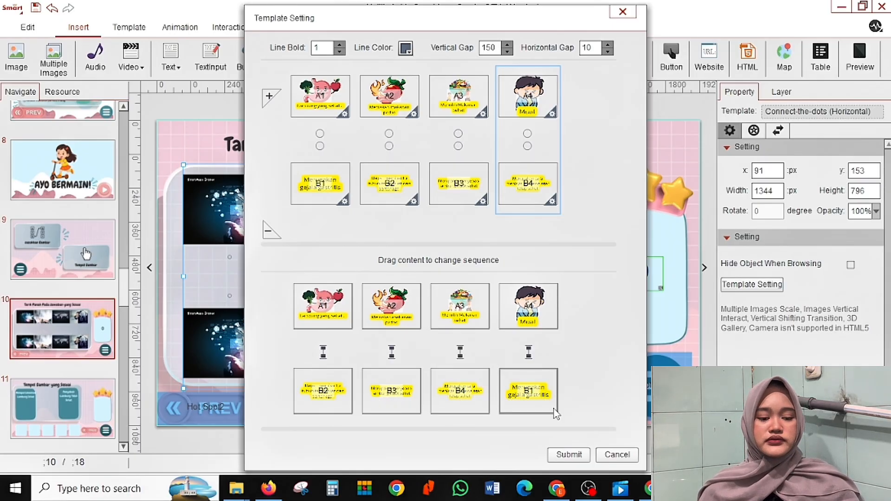
left_click(570, 455)
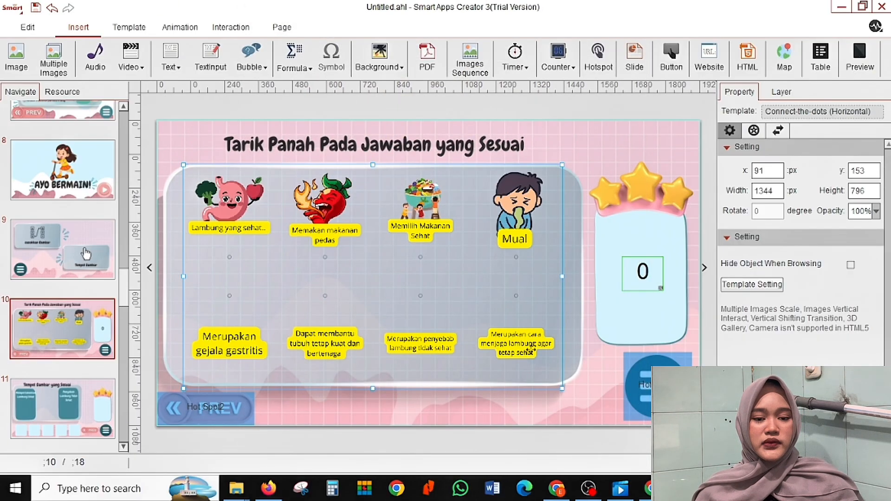
Preview page 10 and test the game by connecting each of the four pictures to its matching answer
left_click(857, 55)
left_click_drag(164, 153, 331, 324)
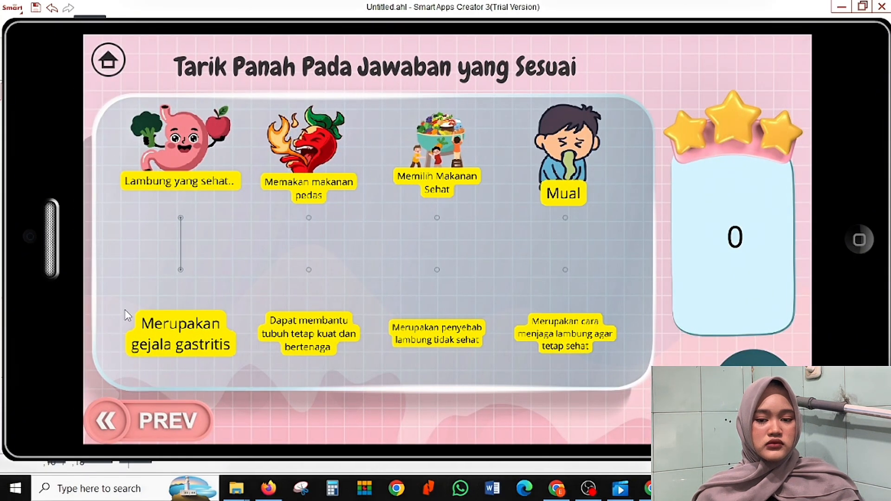
left_click_drag(127, 316, 322, 335)
left_click_drag(573, 170, 181, 329)
left_click_drag(305, 180, 444, 308)
left_click_drag(432, 165, 569, 364)
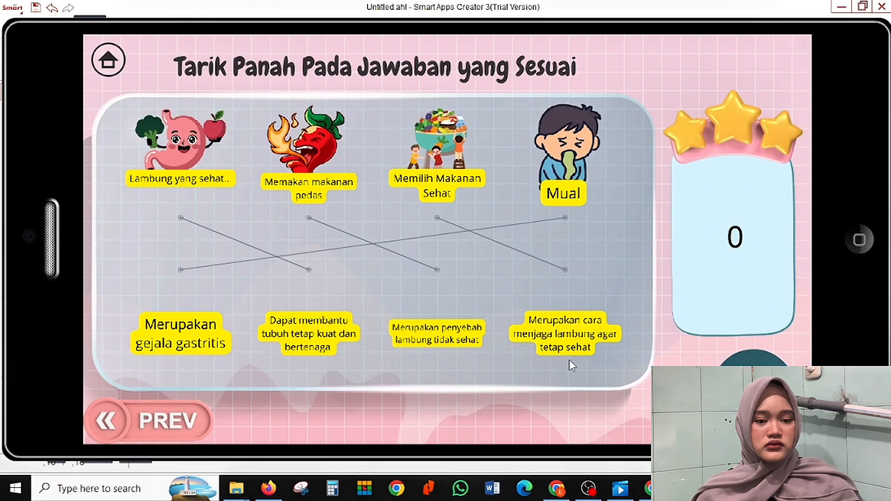
left_click(859, 240)
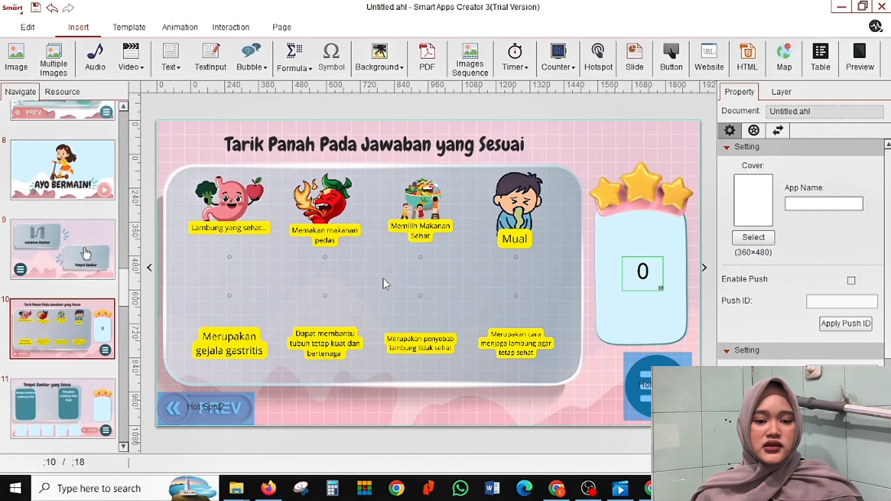
Add a single-match success interaction for the "Lambung yang sehat.." item that increases the page counter by 25
left_click(425, 269)
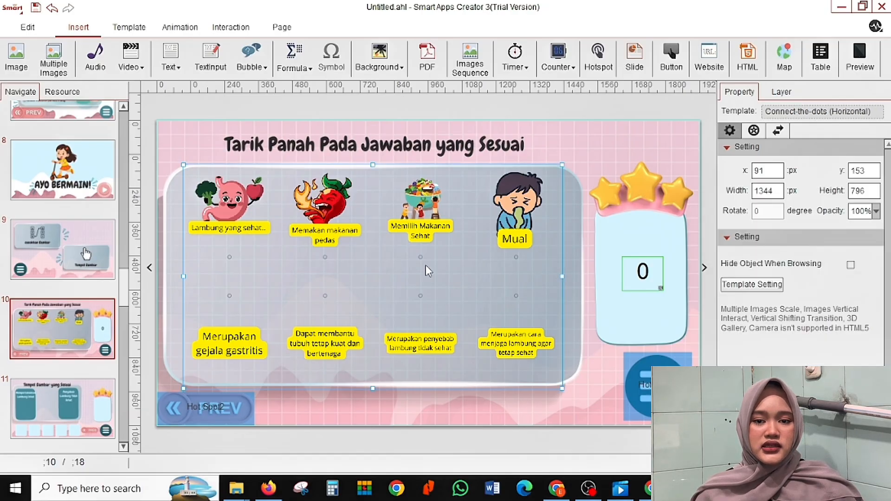
left_click(232, 27)
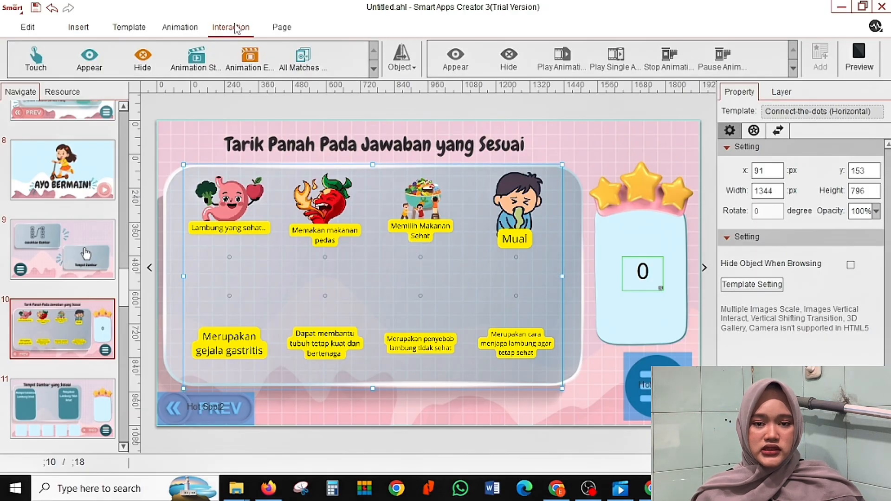
left_click(373, 69)
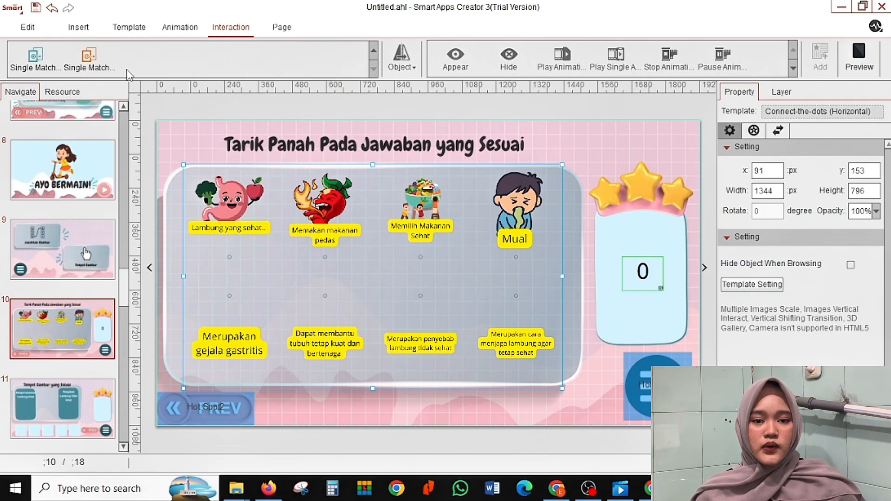
left_click(35, 65)
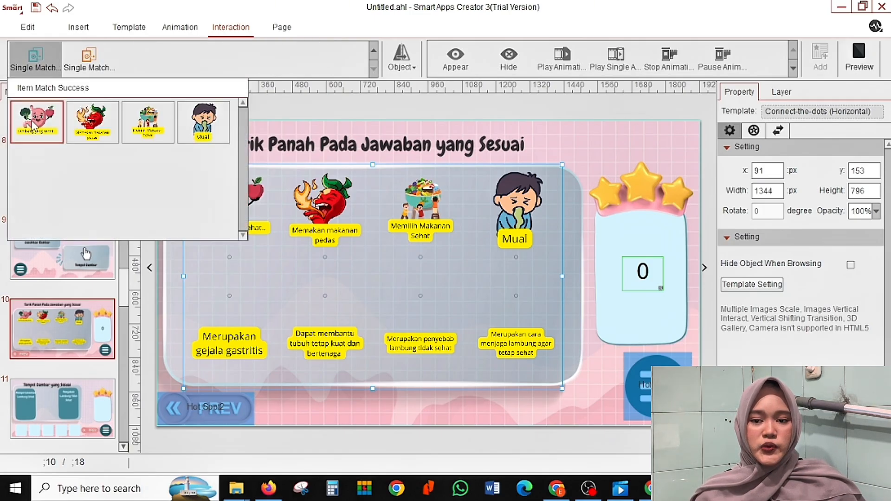
left_click(34, 121)
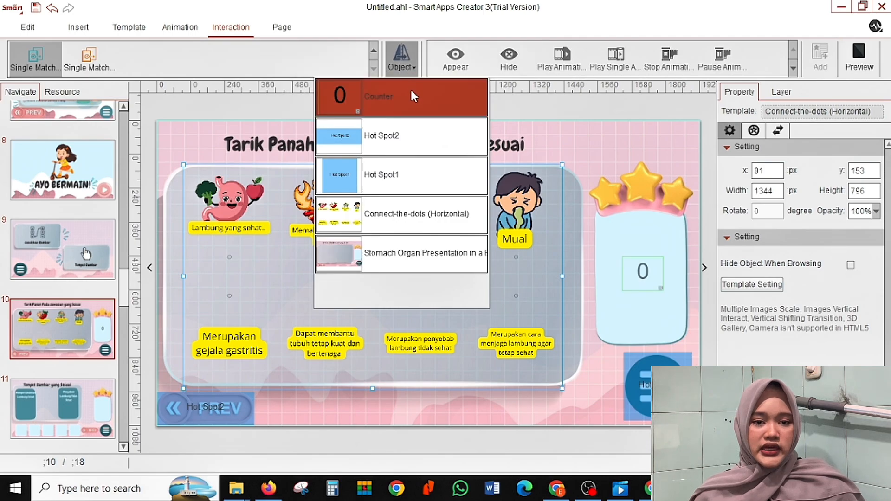
left_click(377, 101)
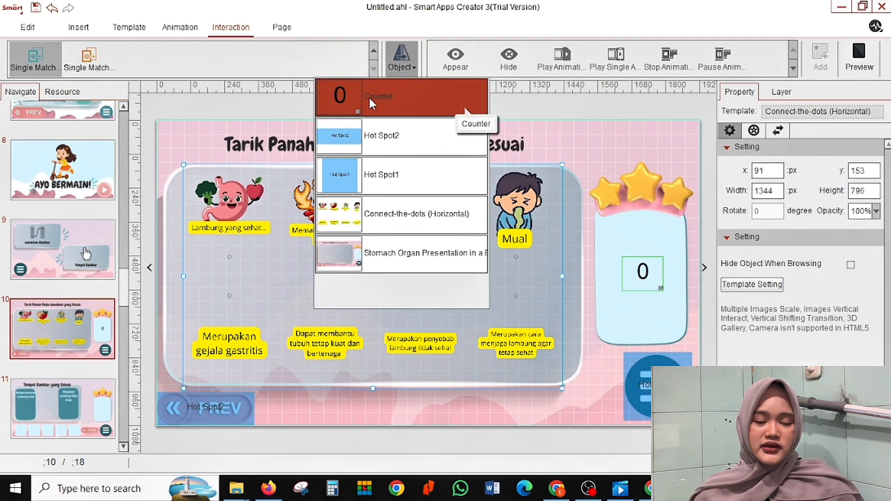
left_click(793, 69)
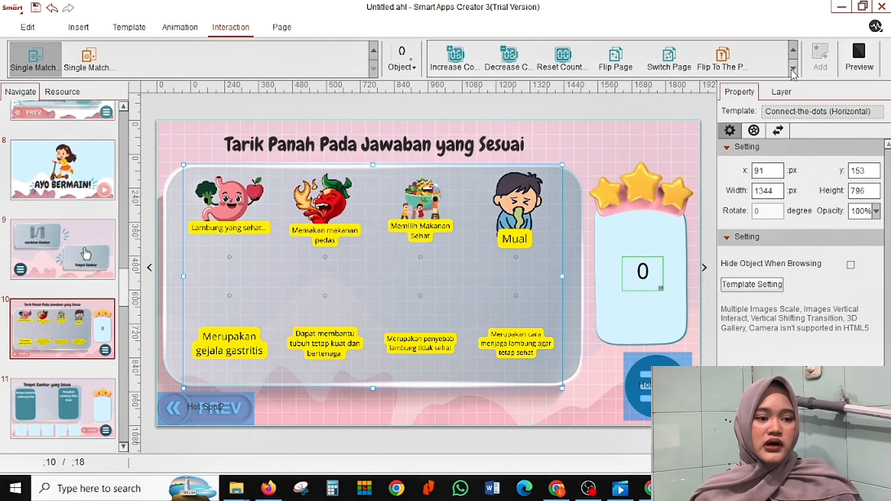
left_click(452, 57)
left_click_drag(445, 247, 427, 246)
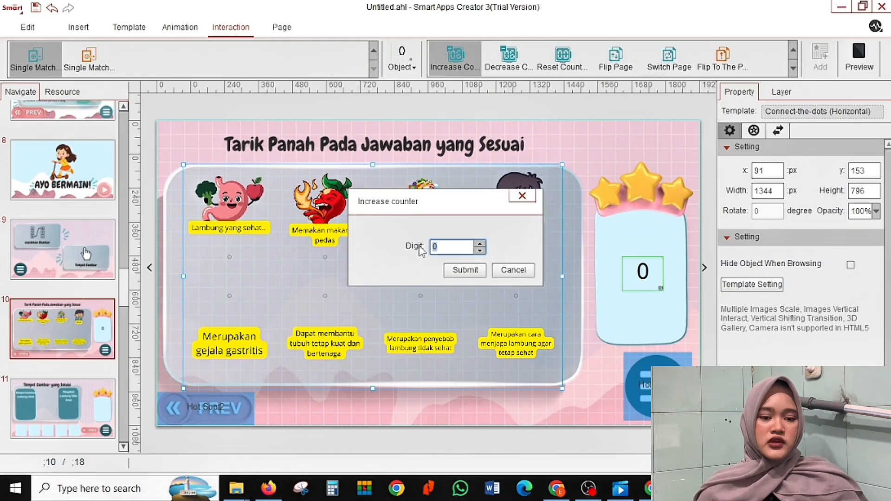
type("25")
left_click(464, 270)
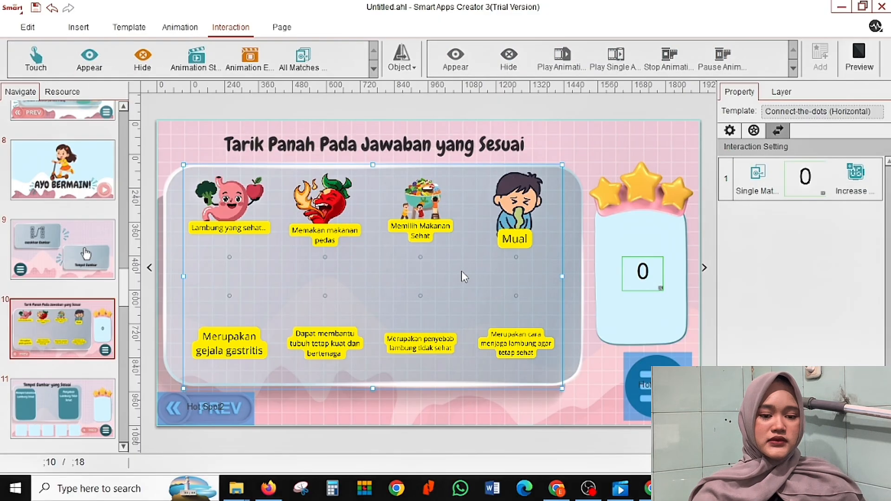
Add a single-match success interaction for the "Memakan makanan pedas" item that increases the page counter by 25
left_click(373, 69)
left_click(37, 65)
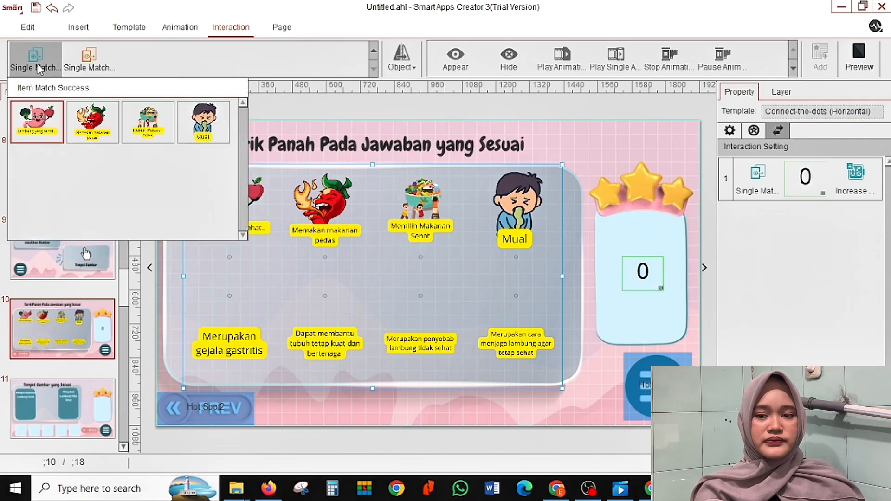
left_click(83, 120)
left_click(405, 65)
left_click(385, 47)
left_click(793, 70)
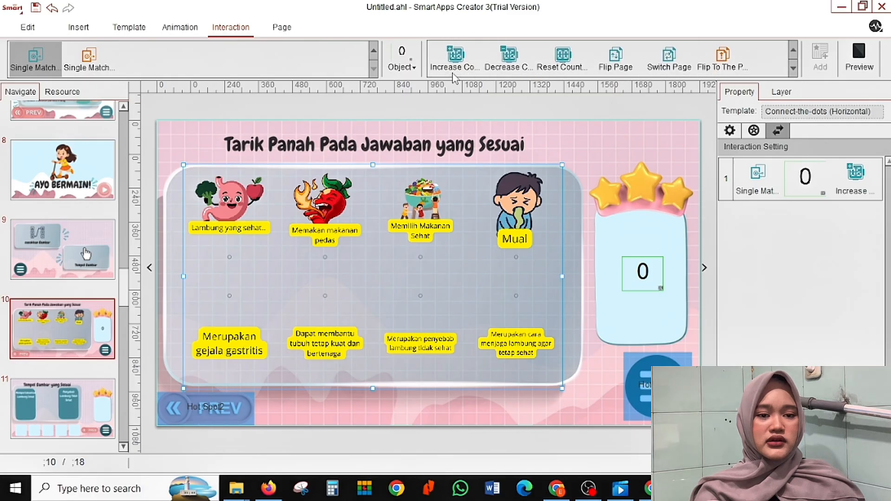
left_click(453, 75)
double_click(448, 246)
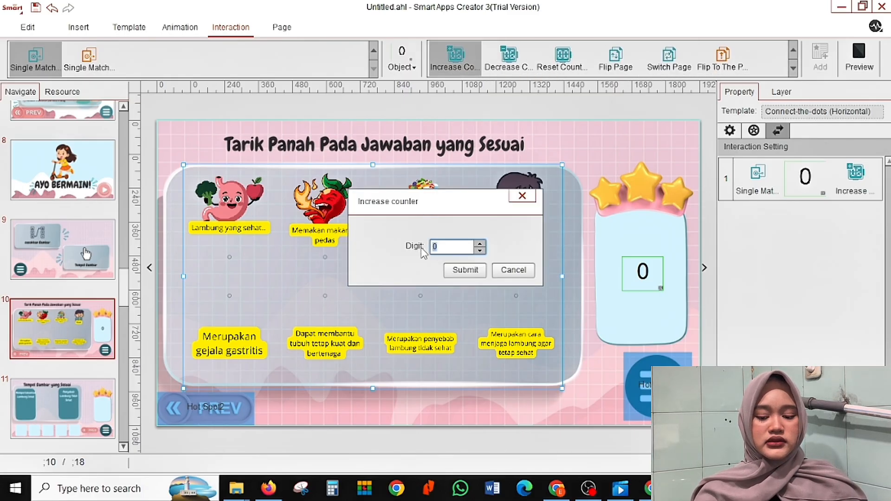
type("25")
left_click(465, 270)
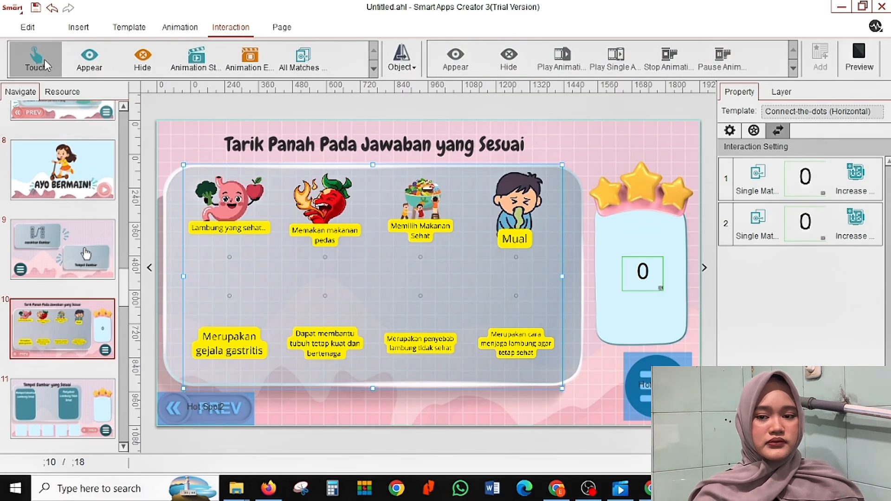
Add a single-match success interaction for the "Memilih Makanan Sehat" item that increases the page counter
left_click(373, 69)
left_click(35, 60)
left_click(148, 122)
left_click(402, 60)
left_click(793, 69)
left_click(455, 62)
left_click(464, 270)
Add a single-match success interaction for the "Mual" item that increases the page counter
left_click(374, 69)
left_click(35, 61)
left_click(401, 61)
left_click(793, 70)
left_click(454, 61)
left_click(464, 269)
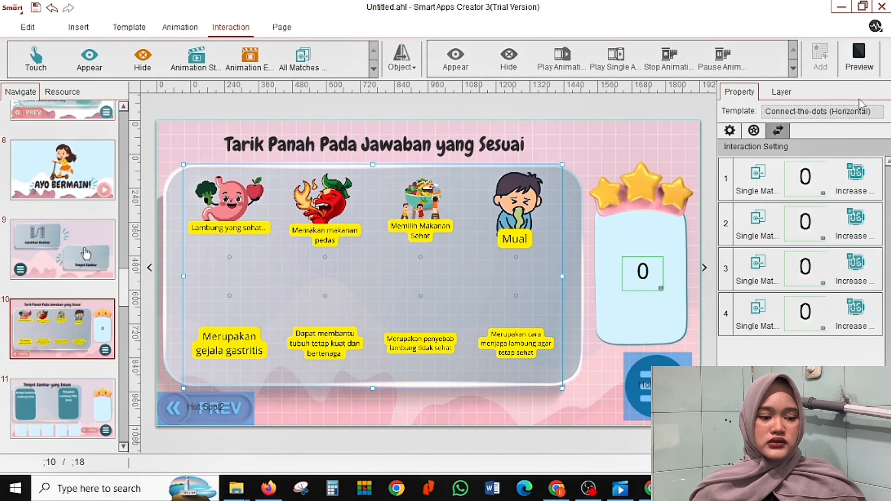
Preview page 10 and test the scoring by matching "Lambung yang sehat.." and trying a wrong answer for "Mual", returning to the game page
left_click(858, 65)
left_click_drag(180, 218, 309, 270)
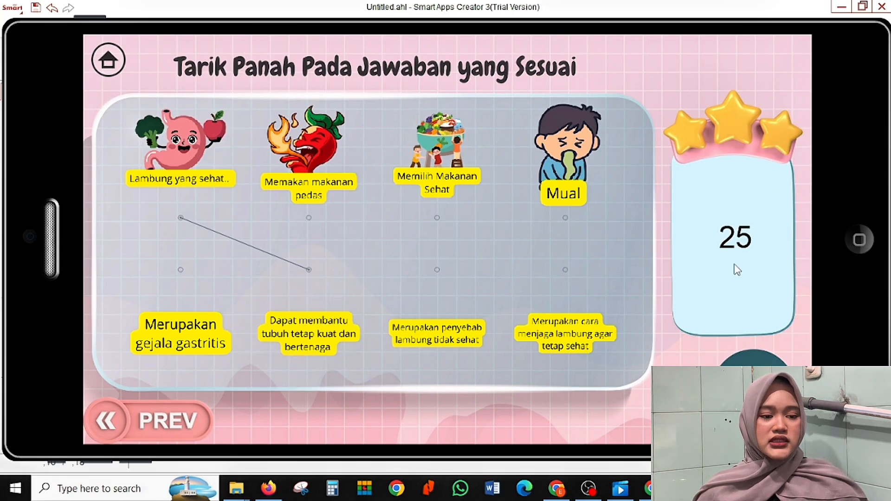
left_click_drag(565, 218, 309, 270)
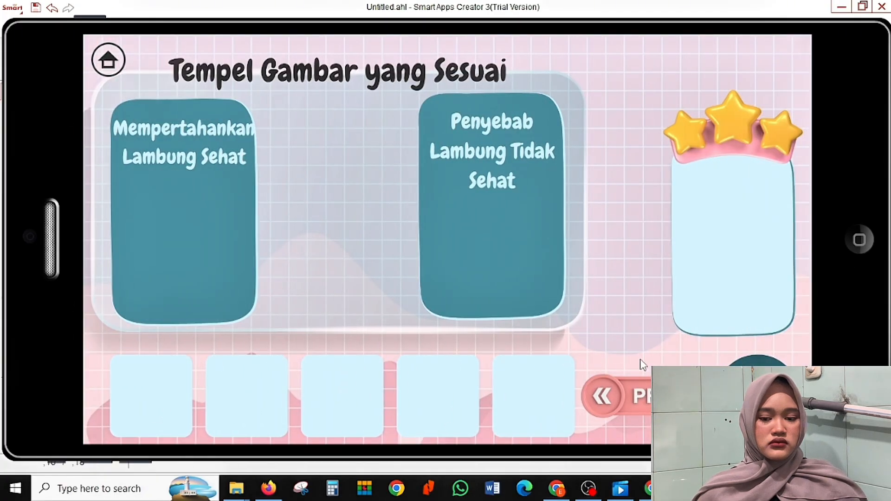
left_click(642, 388)
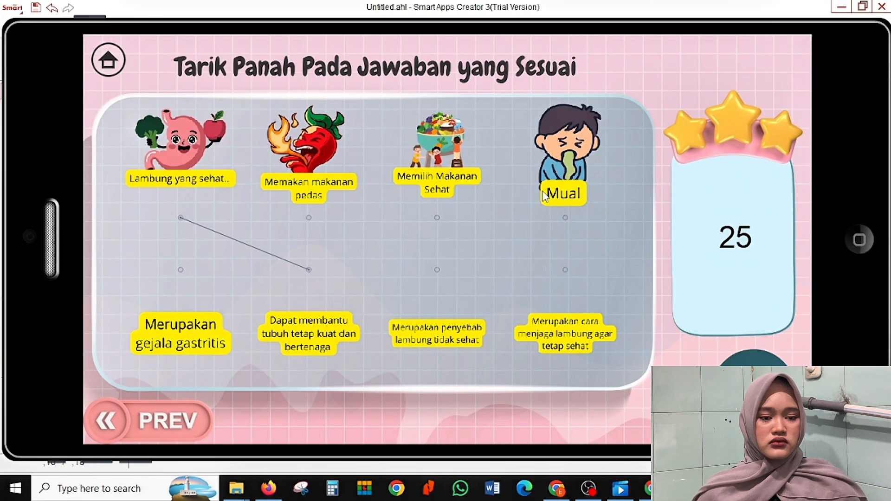